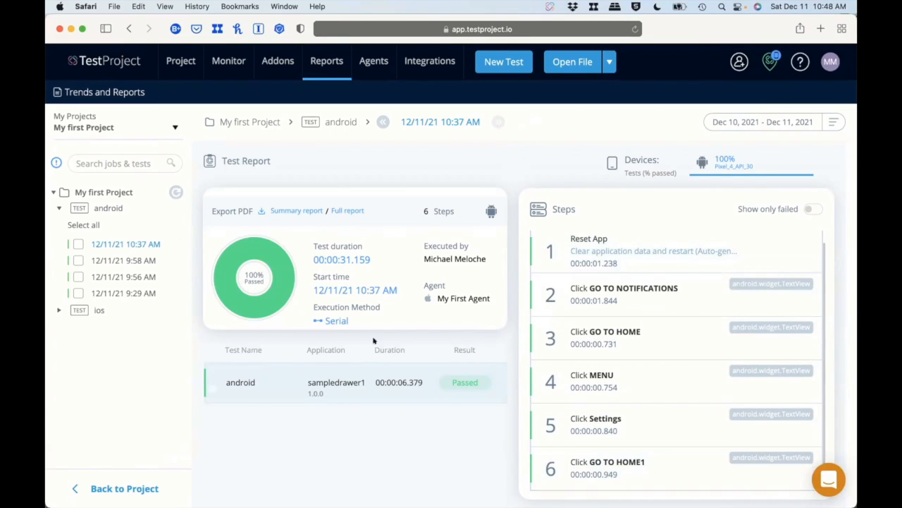
Review the recorded steps in the latest ios test report of My first Project.
{"action": "left_click", "coordinate": [58, 205]}
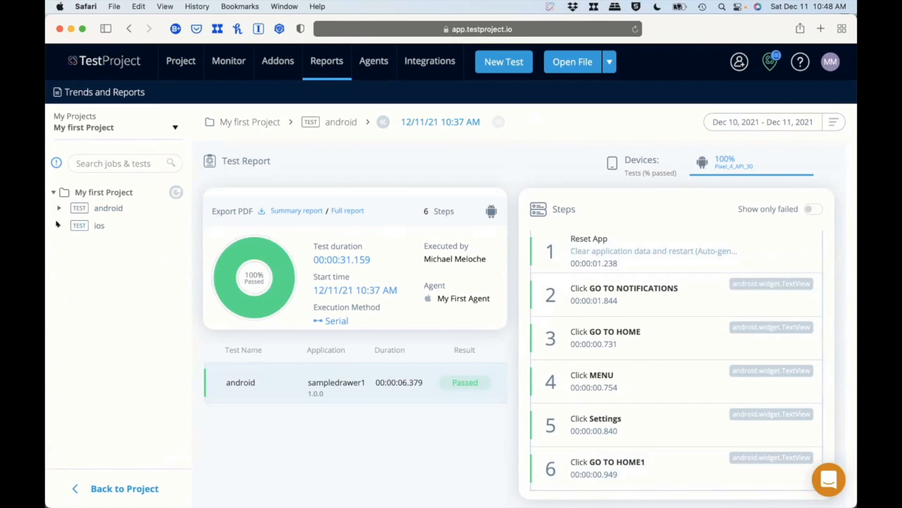
{"action": "left_click", "coordinate": [58, 224]}
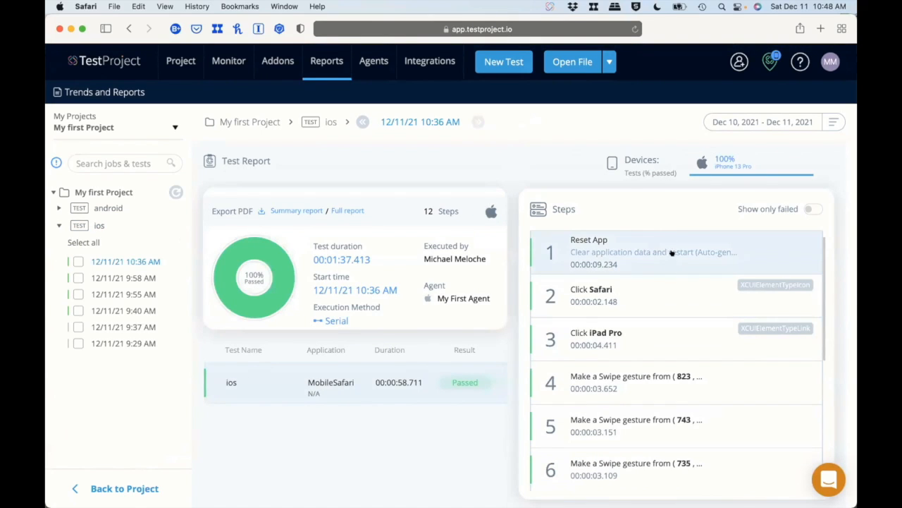
{"action": "scroll", "coordinate": [665, 286], "scroll_direction": "down", "scroll_amount": 5}
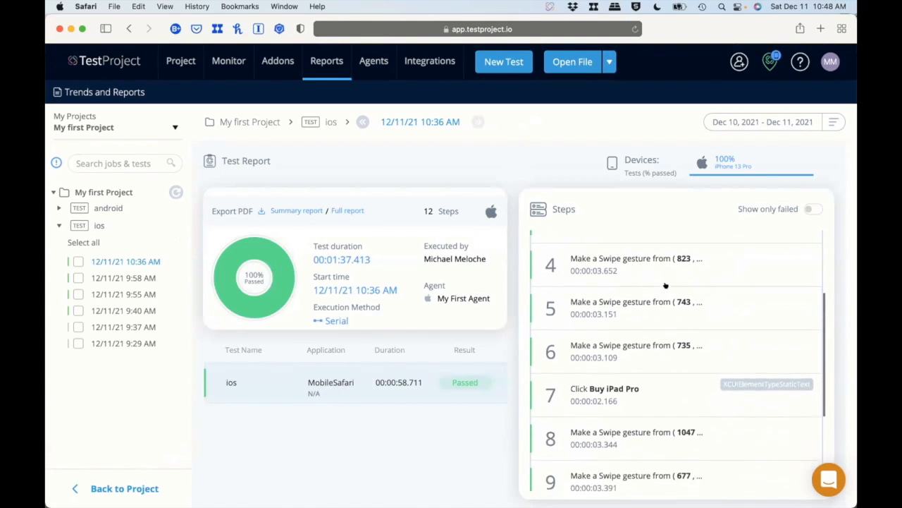
{"action": "scroll", "coordinate": [665, 287], "scroll_direction": "down", "scroll_amount": 1}
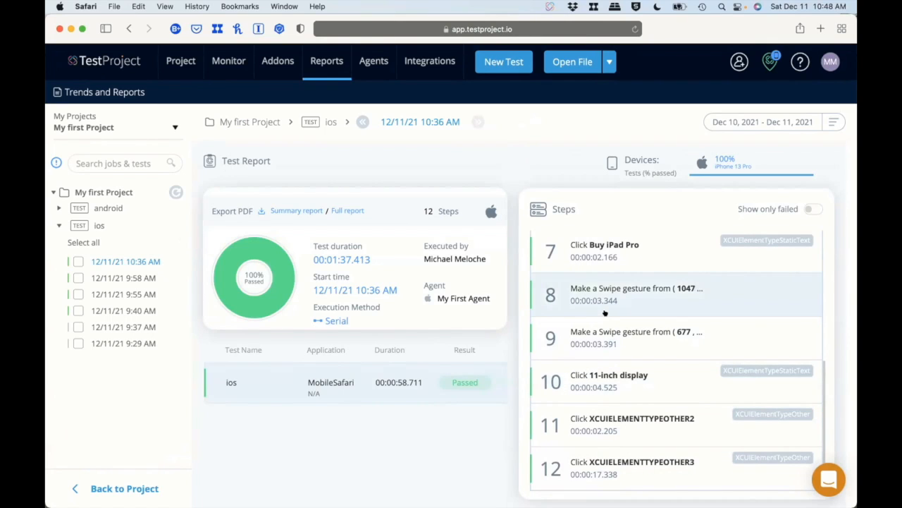
{"action": "scroll", "coordinate": [604, 315], "scroll_direction": "up", "scroll_amount": 6}
Show the registered agents and the control options of the running TestProject Agent.
{"action": "left_click", "coordinate": [374, 62]}
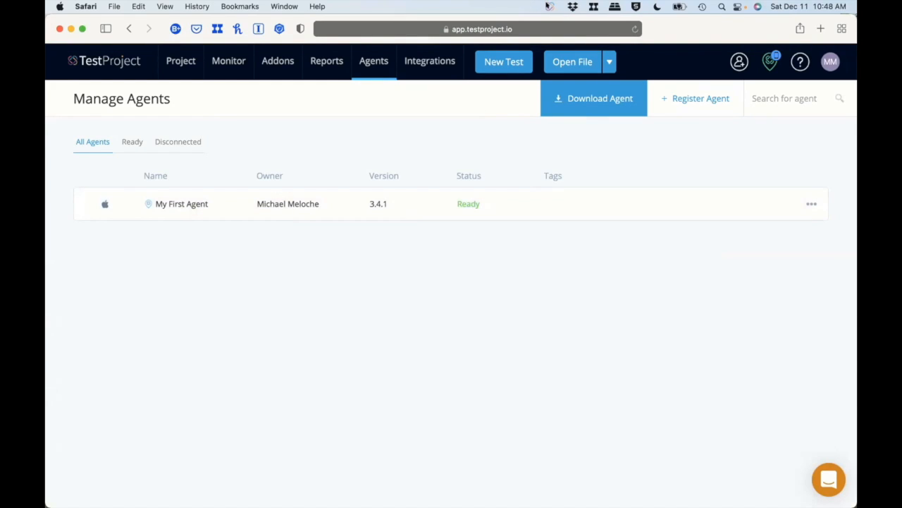
{"action": "left_click", "coordinate": [549, 7]}
{"action": "left_click", "coordinate": [549, 6]}
{"action": "left_click", "coordinate": [547, 7]}
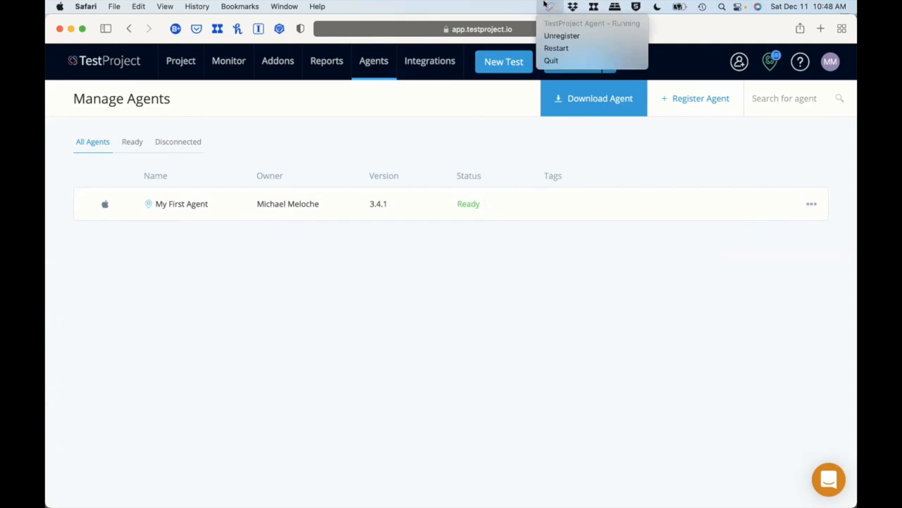
{"action": "left_click", "coordinate": [563, 48]}
View the agents filtered by Ready and by Disconnected, and look at the SDK integration page.
{"action": "left_click", "coordinate": [121, 142]}
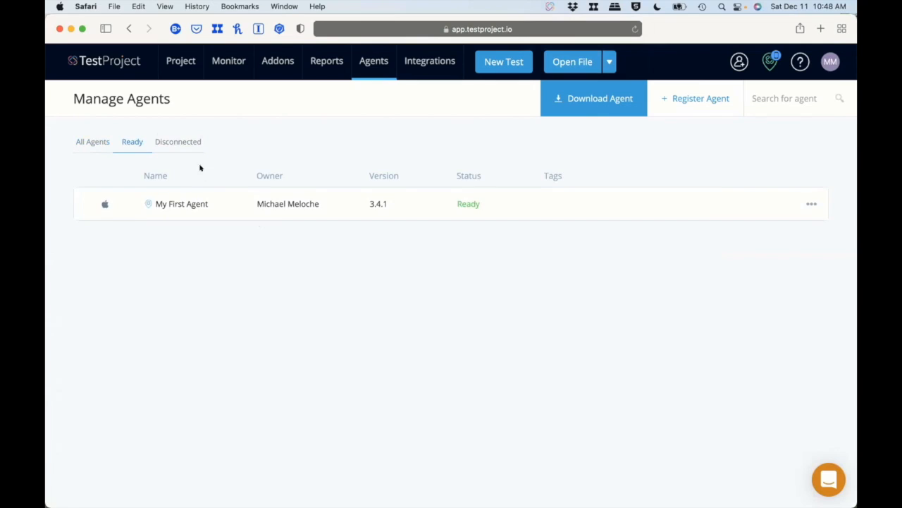
{"action": "left_click", "coordinate": [185, 142]}
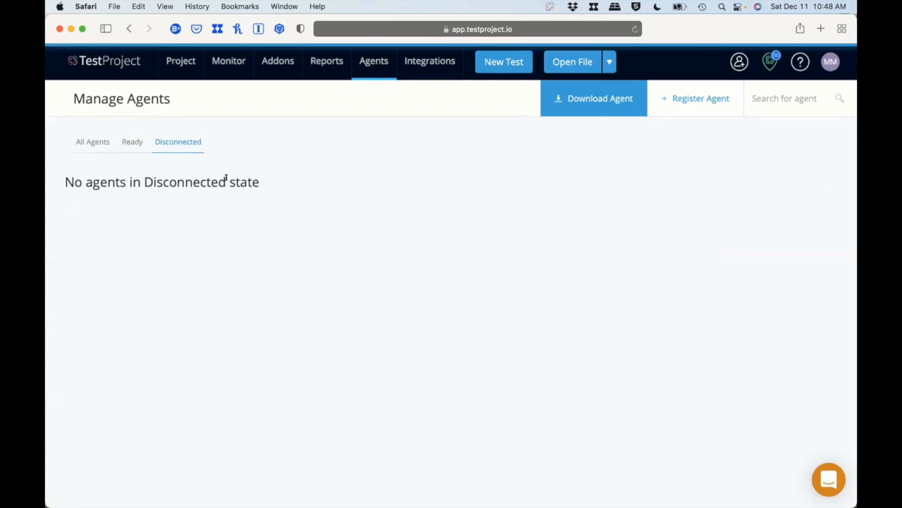
{"action": "left_click", "coordinate": [439, 62]}
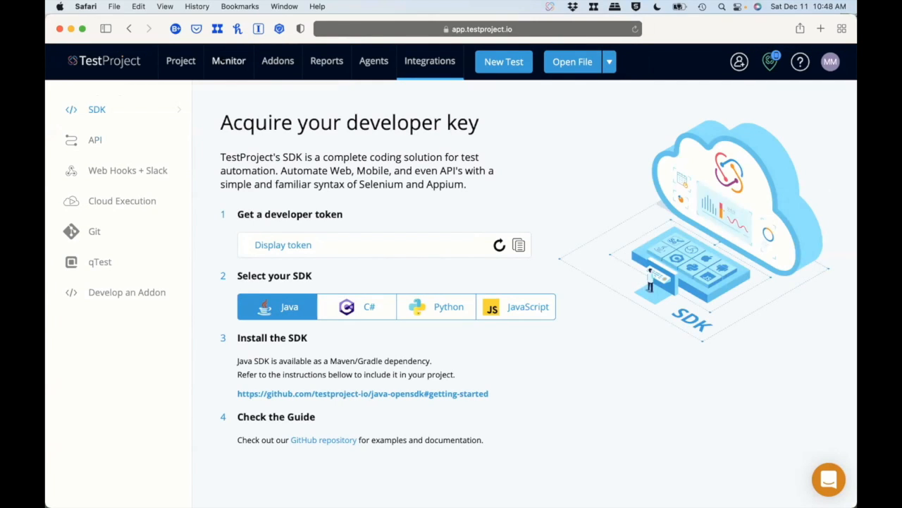
Start a new mobile test in My first Project and name it Demo Android.
{"action": "left_click", "coordinate": [181, 60]}
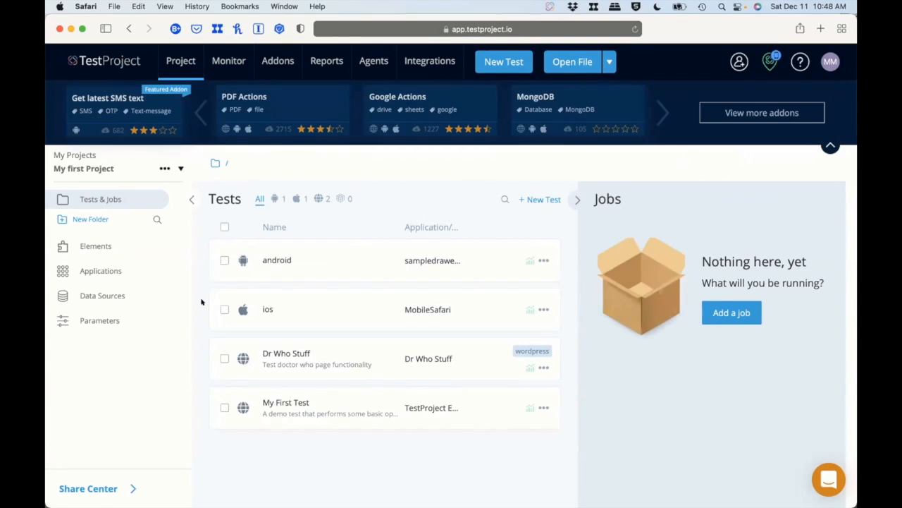
{"action": "left_click", "coordinate": [550, 199]}
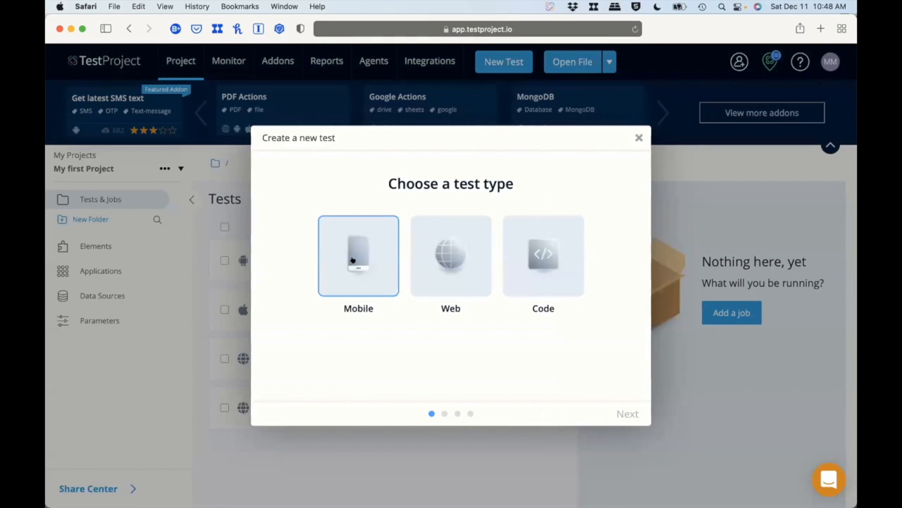
{"action": "left_click", "coordinate": [352, 261]}
{"action": "left_click", "coordinate": [619, 411]}
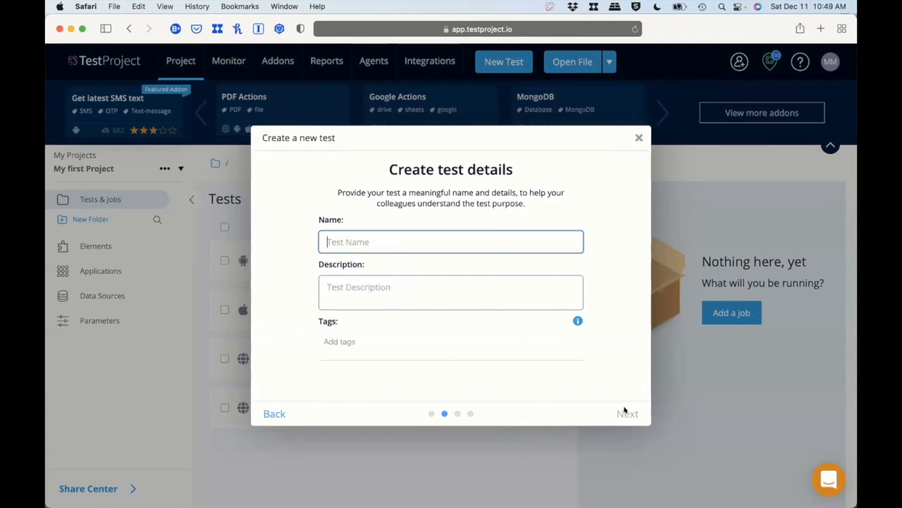
{"action": "type", "text": "Demo Android"}
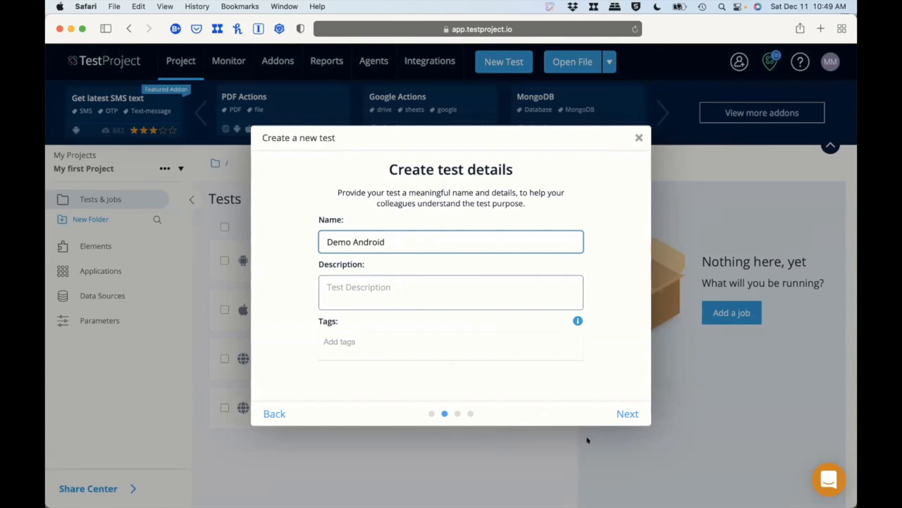
{"action": "left_click", "coordinate": [614, 404]}
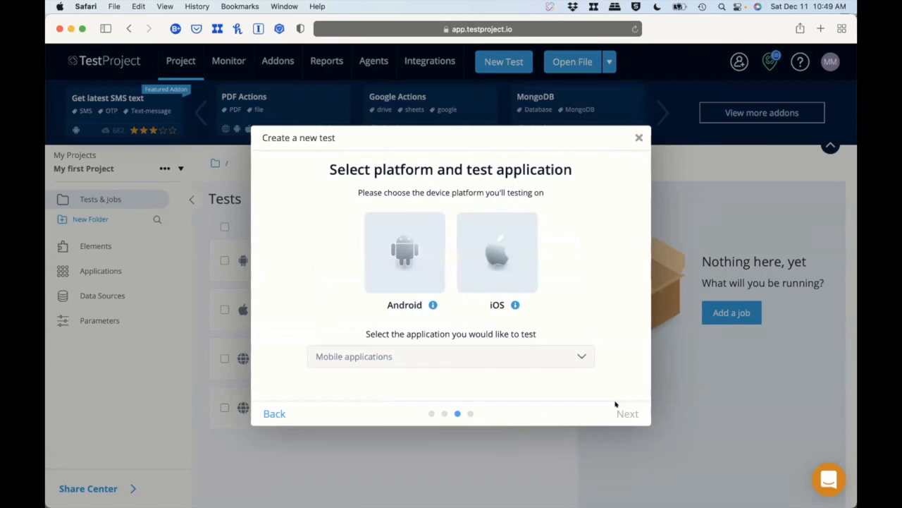
Select the Android platform and define a new application for testing using Chrome from the Pixel_4_API_30 device.
{"action": "left_click", "coordinate": [402, 288]}
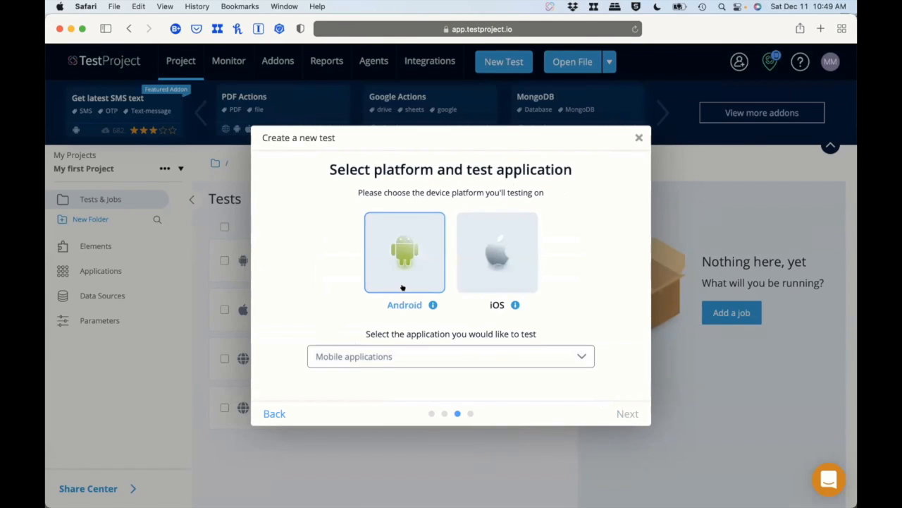
{"action": "left_click", "coordinate": [502, 352]}
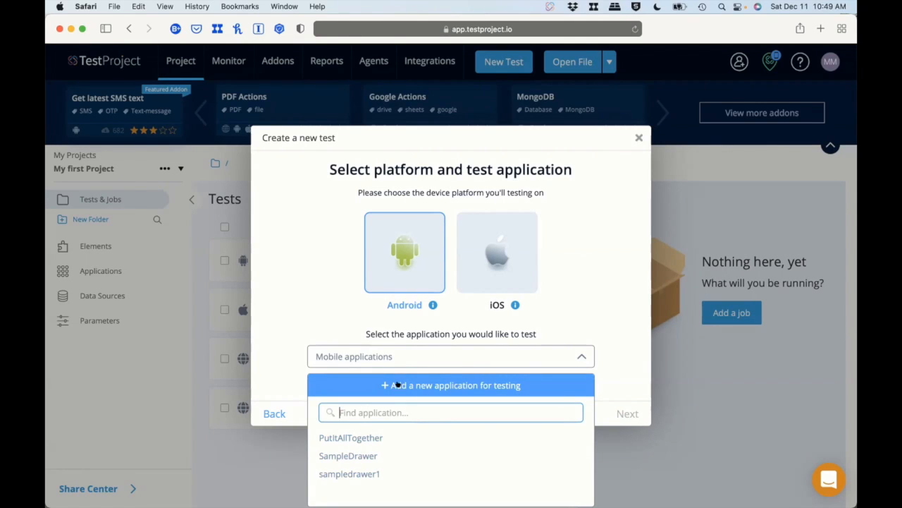
{"action": "left_click", "coordinate": [465, 383]}
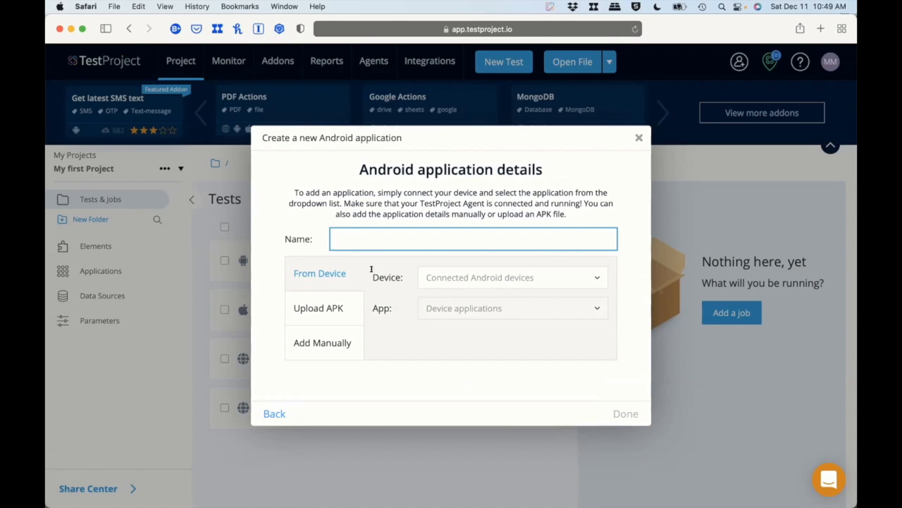
{"action": "left_click", "coordinate": [601, 276]}
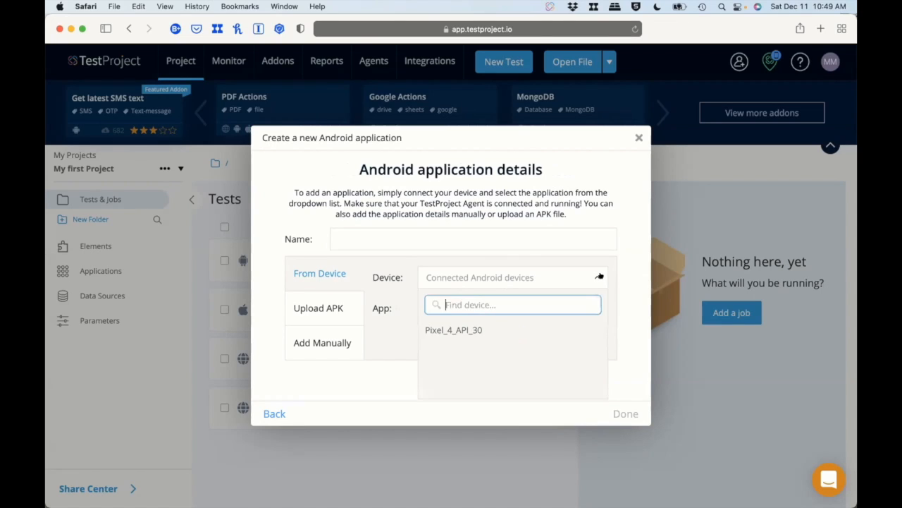
{"action": "left_click", "coordinate": [449, 329]}
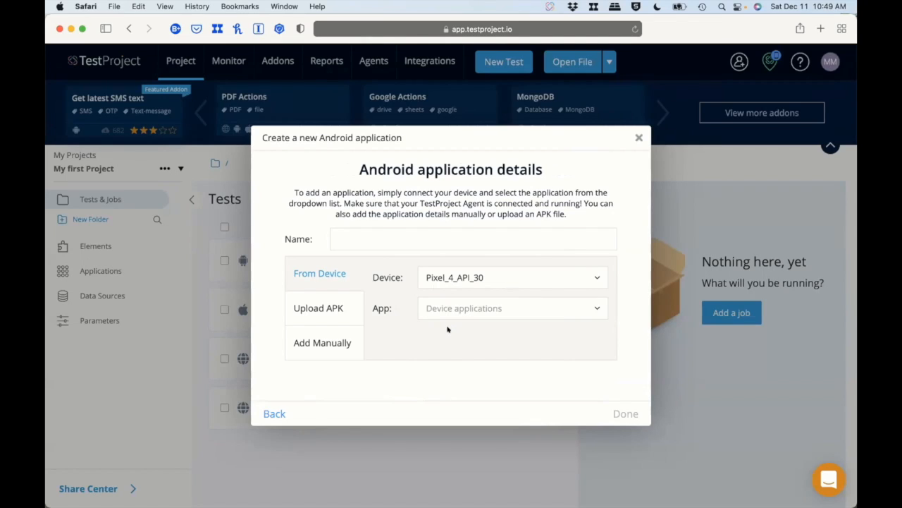
{"action": "left_click", "coordinate": [594, 308]}
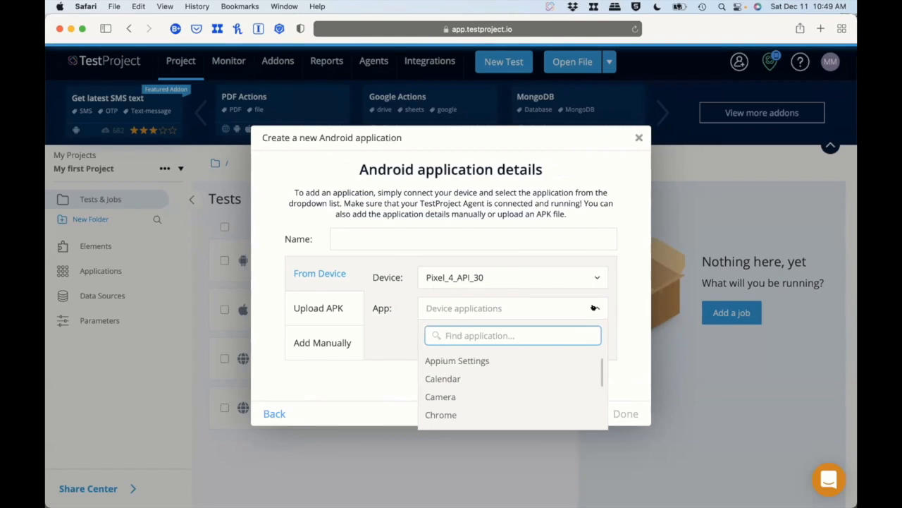
{"action": "scroll", "coordinate": [459, 365], "scroll_direction": "down", "scroll_amount": 3}
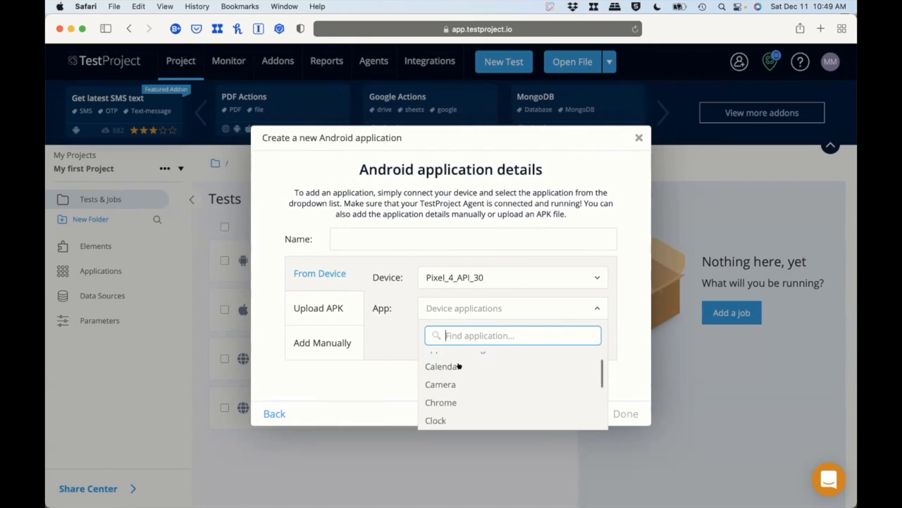
{"action": "scroll", "coordinate": [459, 366], "scroll_direction": "up", "scroll_amount": 1}
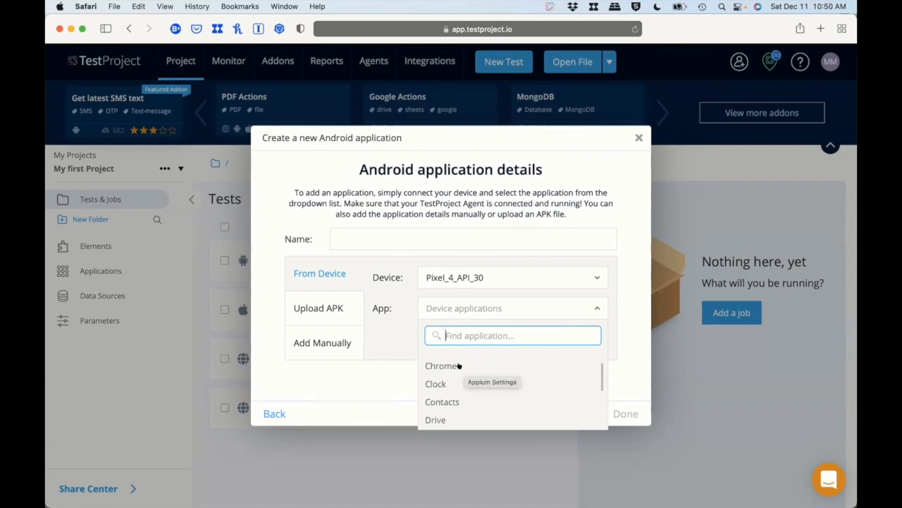
{"action": "left_click", "coordinate": [463, 365]}
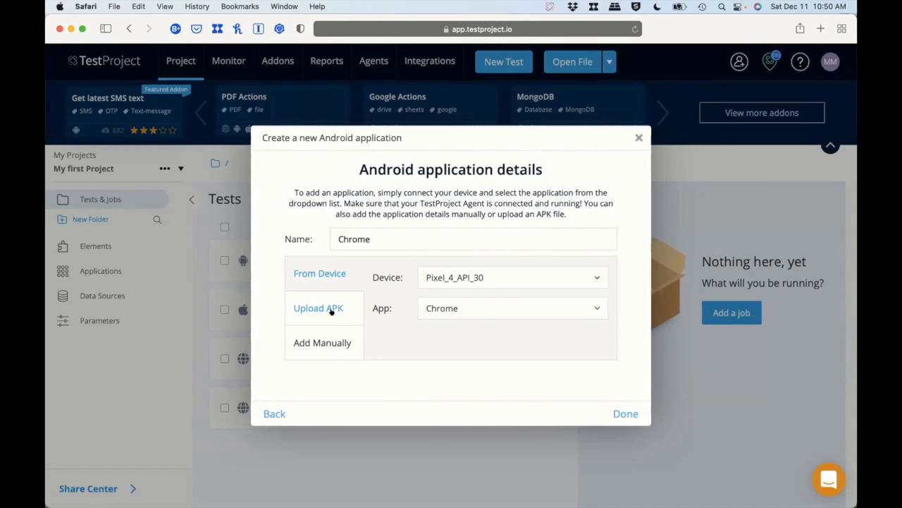
Check Chrome's package and activity details, return to the from-device definition, and accept Chrome as the tested application.
{"action": "left_click", "coordinate": [330, 342]}
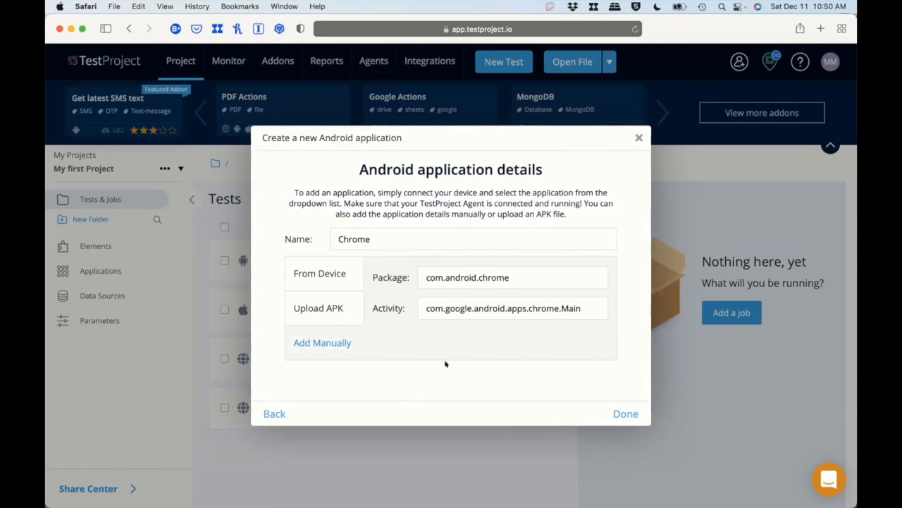
{"action": "left_click", "coordinate": [315, 278]}
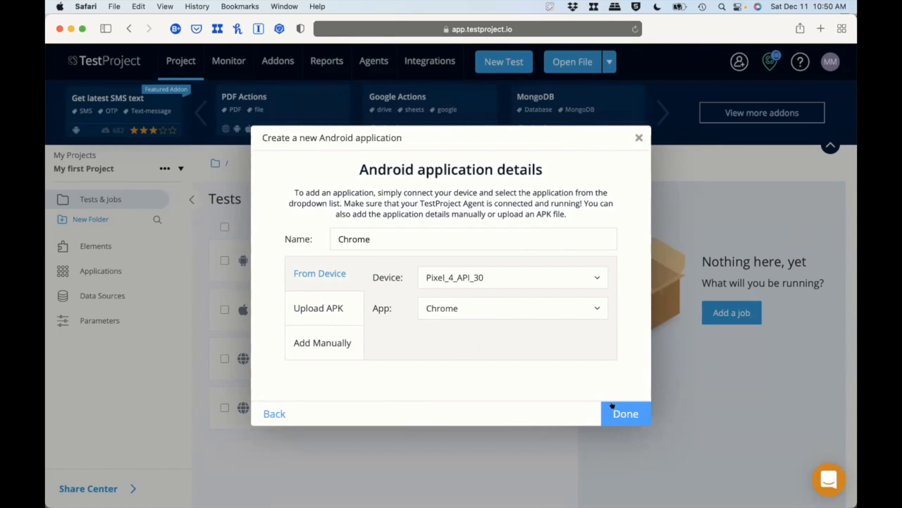
{"action": "left_click", "coordinate": [632, 415]}
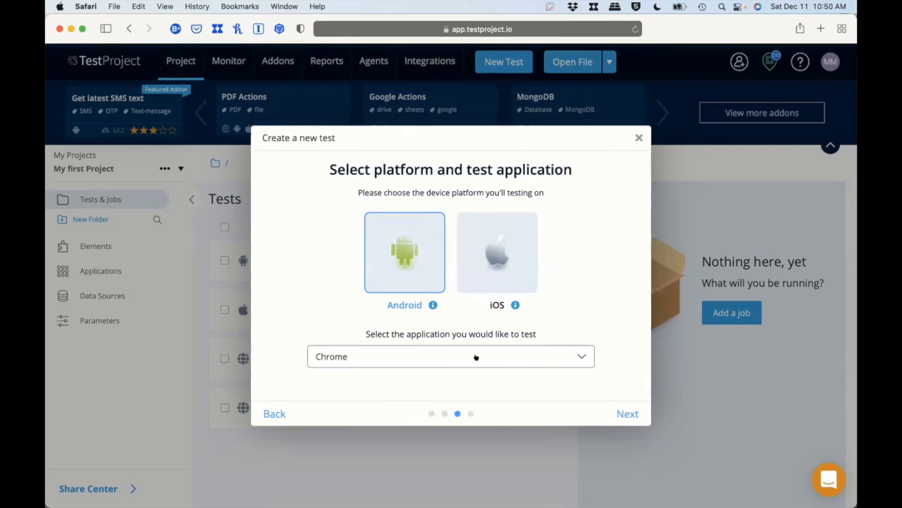
{"action": "left_click", "coordinate": [629, 416]}
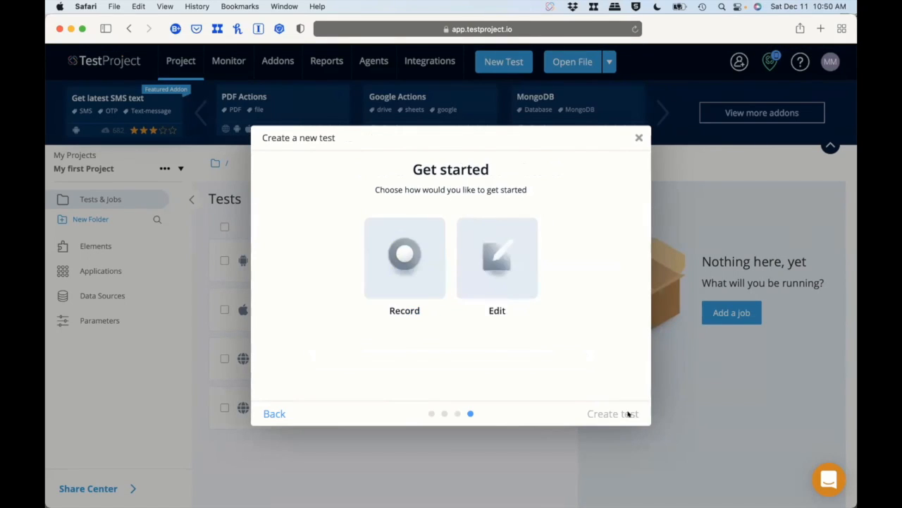
Choose to record the test with Cloud as the save location, and start the recording.
{"action": "left_click", "coordinate": [406, 280]}
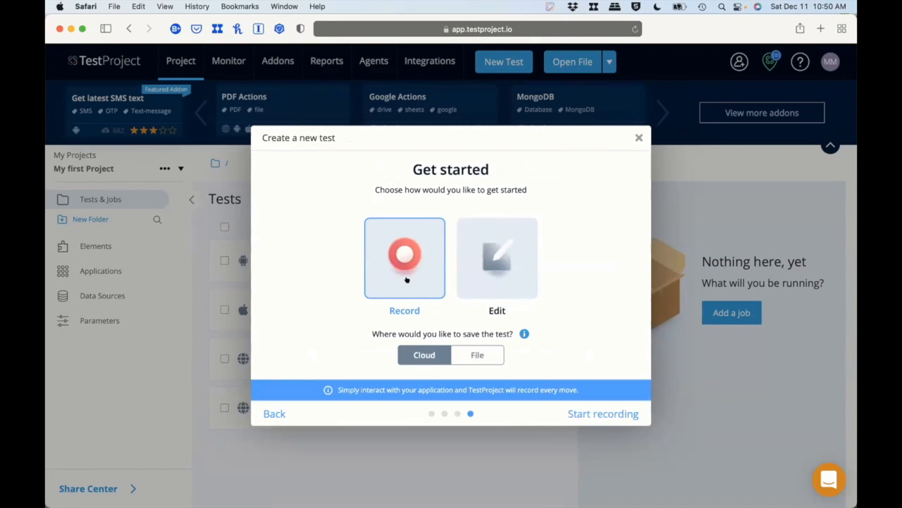
{"action": "left_click", "coordinate": [478, 352]}
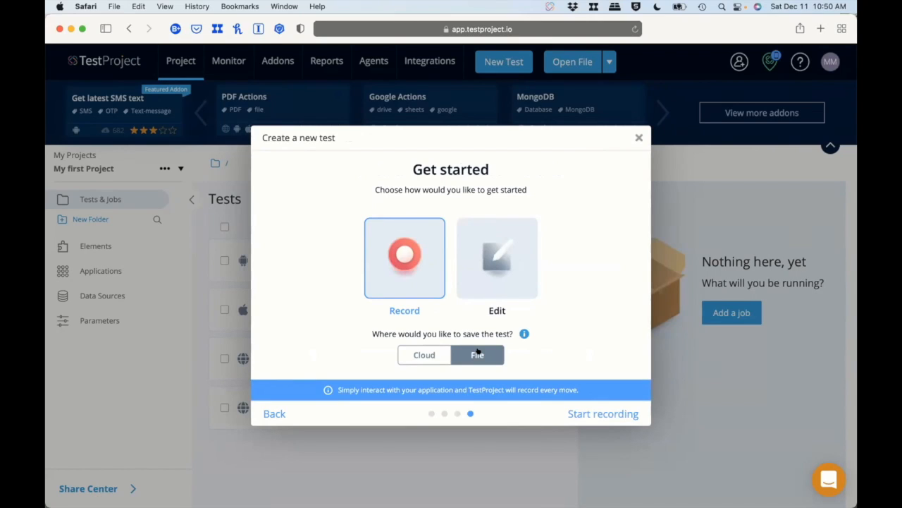
{"action": "left_click", "coordinate": [431, 353]}
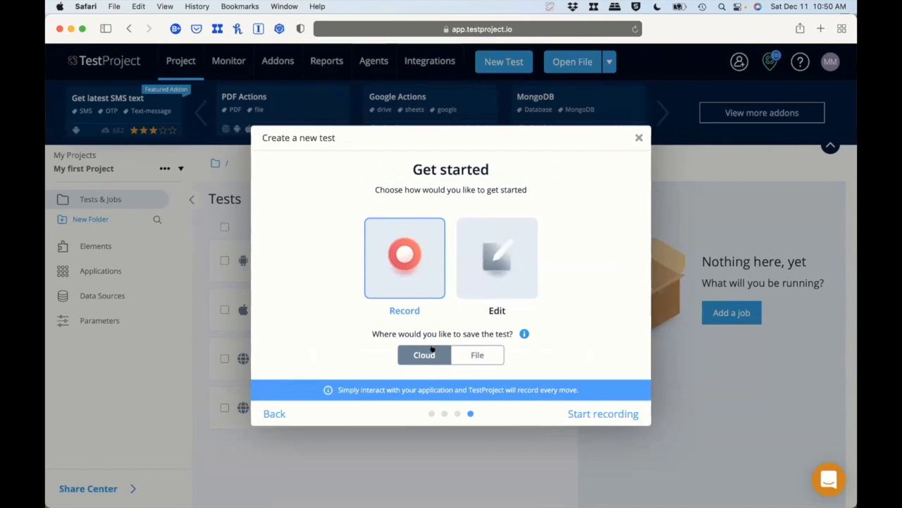
{"action": "left_click", "coordinate": [614, 410]}
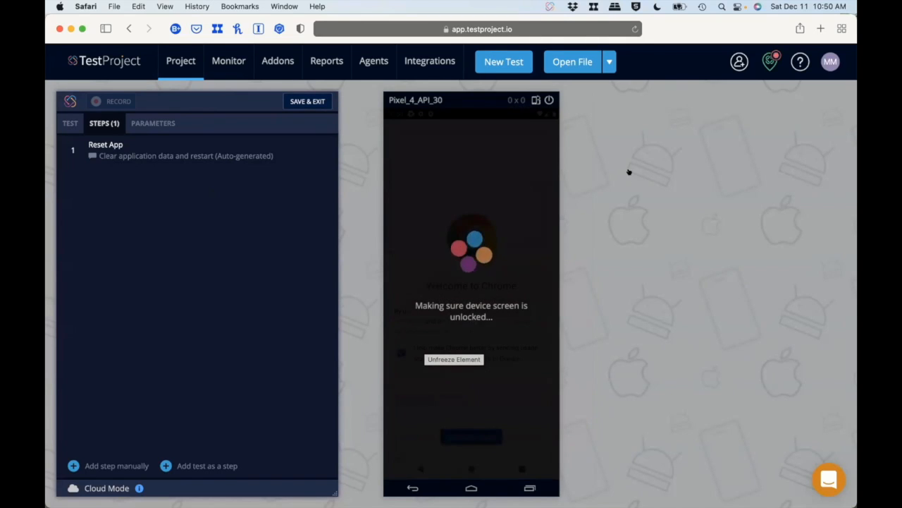
Bring the Pixel_4_API_30 emulator window into view and confirm resetting the Chrome app to its pristine condition.
{"action": "key", "text": "ctrl+Up"}
{"action": "left_click", "coordinate": [144, 264]}
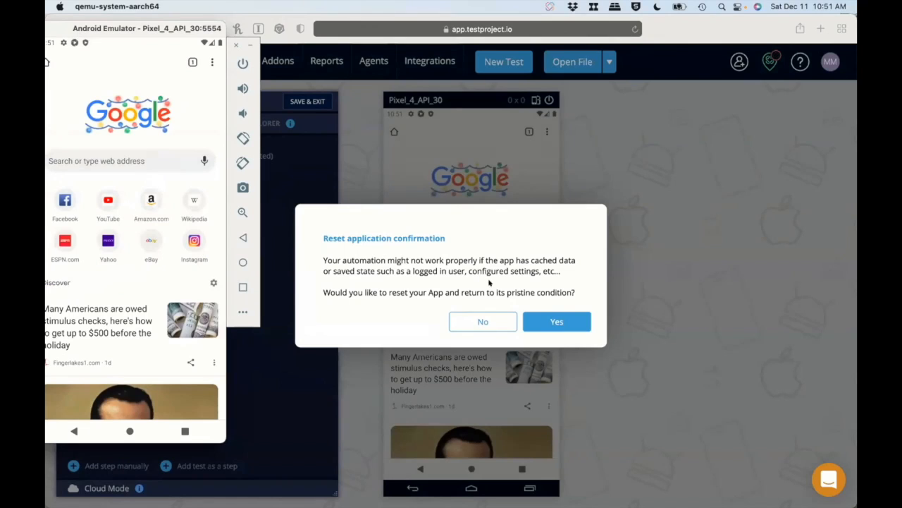
{"action": "left_click", "coordinate": [545, 316]}
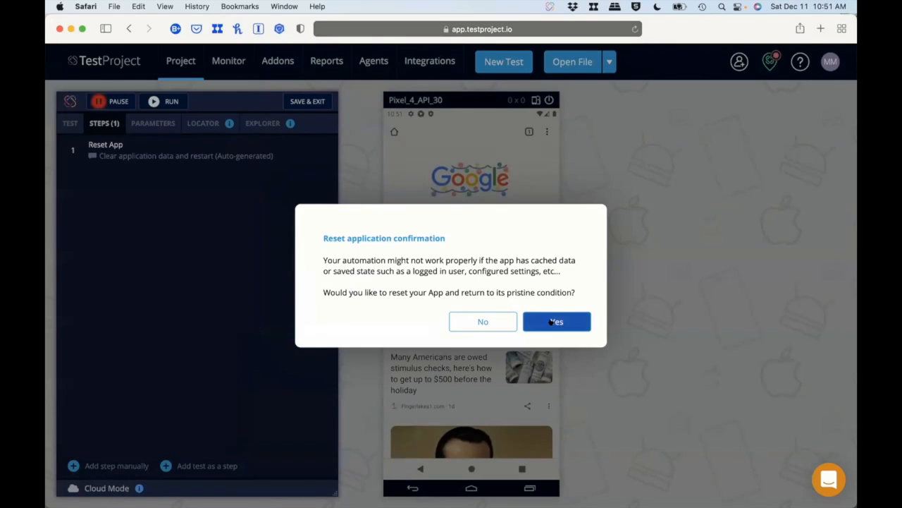
{"action": "left_click", "coordinate": [551, 322]}
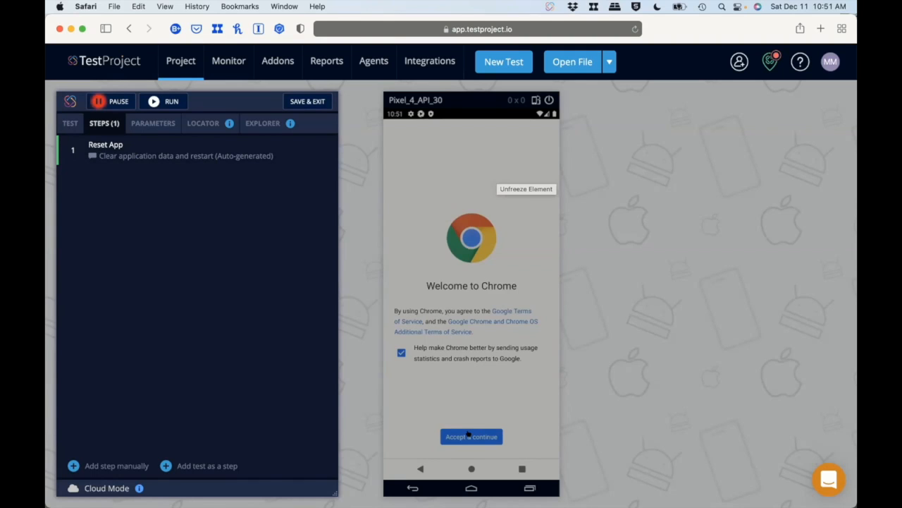
Record accepting Chrome's welcome terms and declining the sync offer on the emulator.
{"action": "left_click", "coordinate": [468, 433]}
{"action": "left_click", "coordinate": [468, 435]}
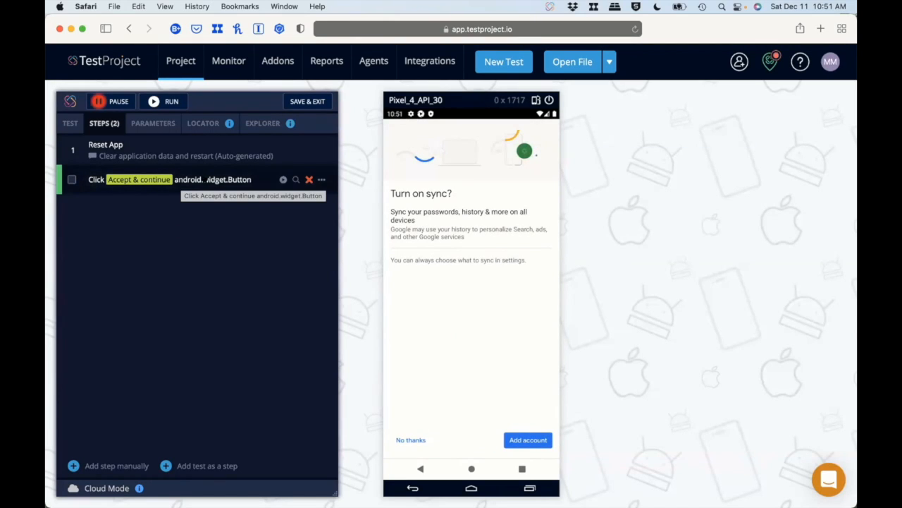
{"action": "left_click", "coordinate": [406, 441]}
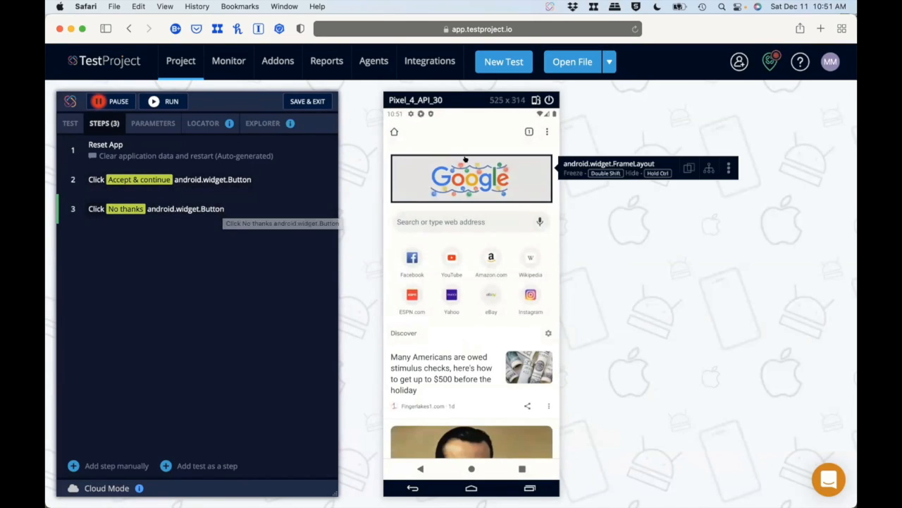
Record entering "amazon" in Chrome's web address search field and confirm the AI-suggested XPATH locator for that element.
{"action": "left_click", "coordinate": [429, 223]}
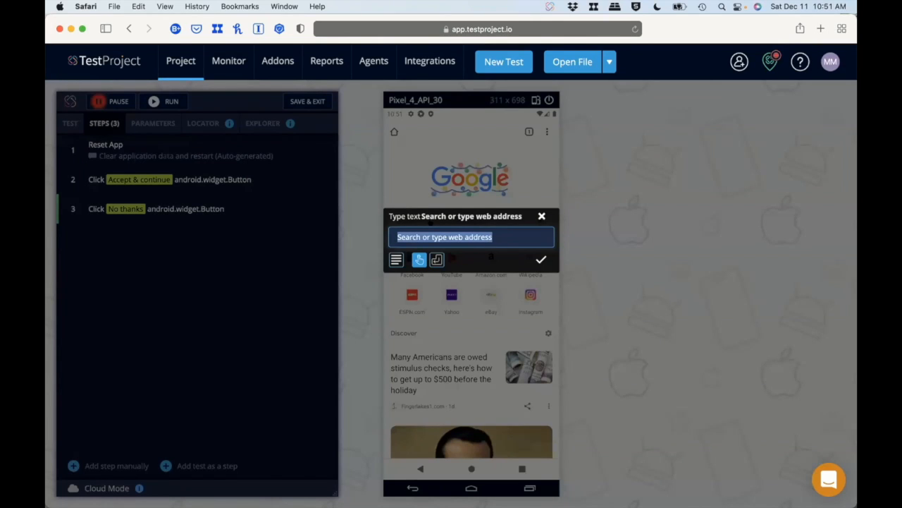
{"action": "key", "text": "BackSpace"}
{"action": "type", "text": "zo"}
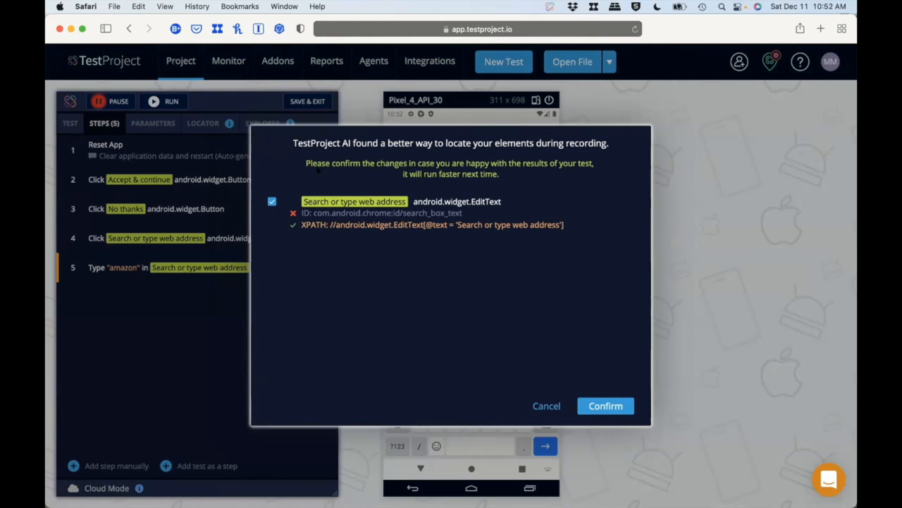
{"action": "left_click_drag", "start_coordinate": [502, 202], "coordinate": [321, 202]}
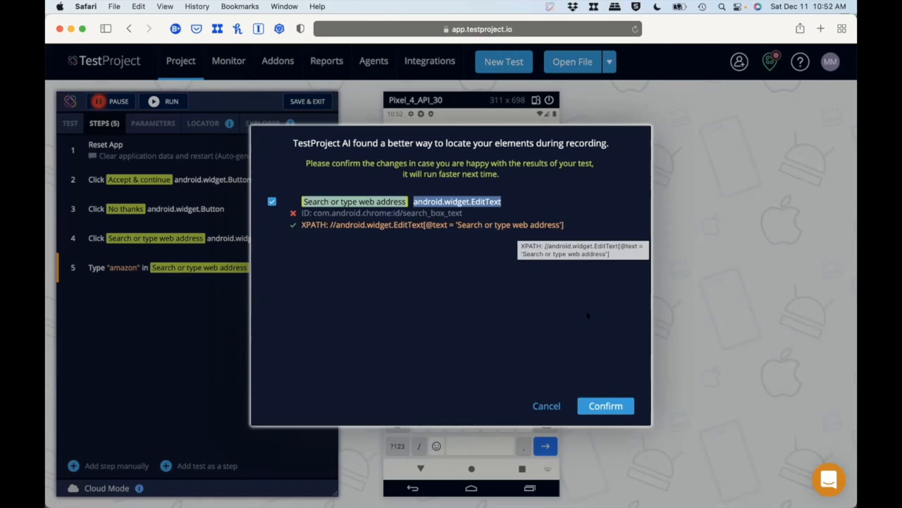
{"action": "left_click", "coordinate": [599, 405]}
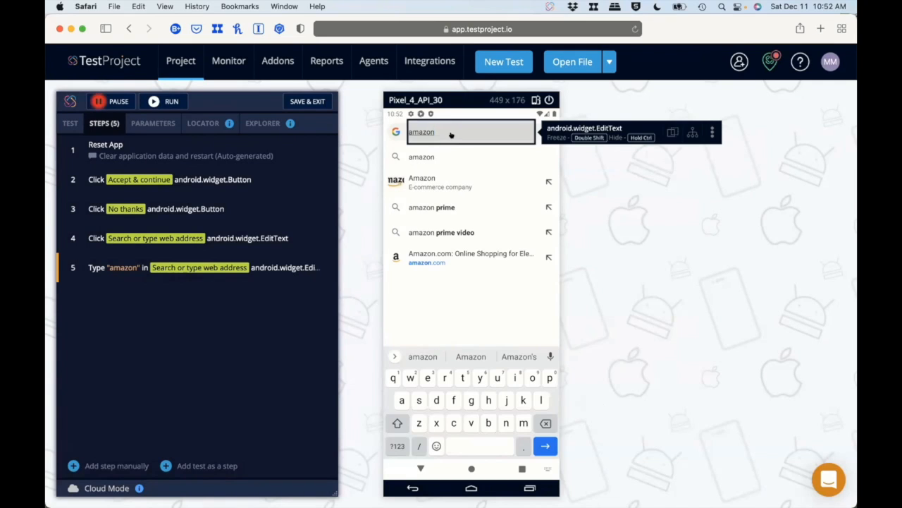
{"action": "left_click", "coordinate": [432, 178]}
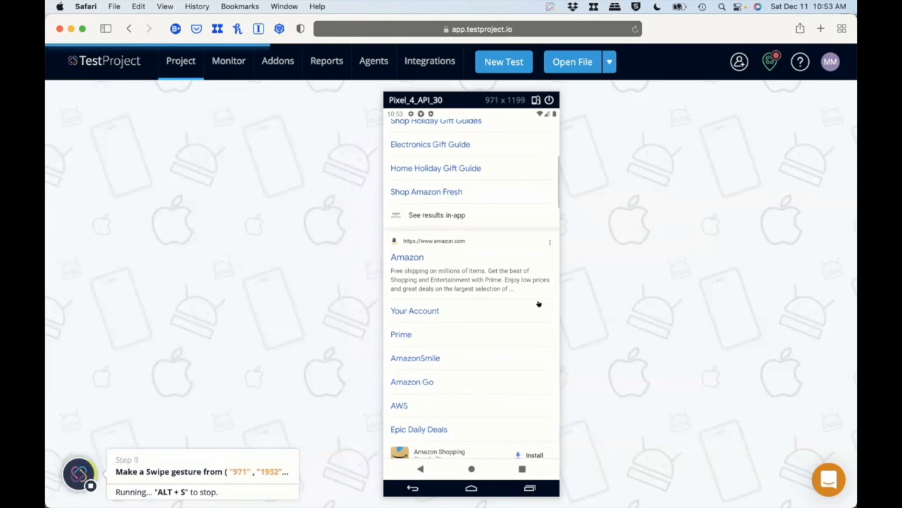
{"action": "left_click", "coordinate": [442, 240]}
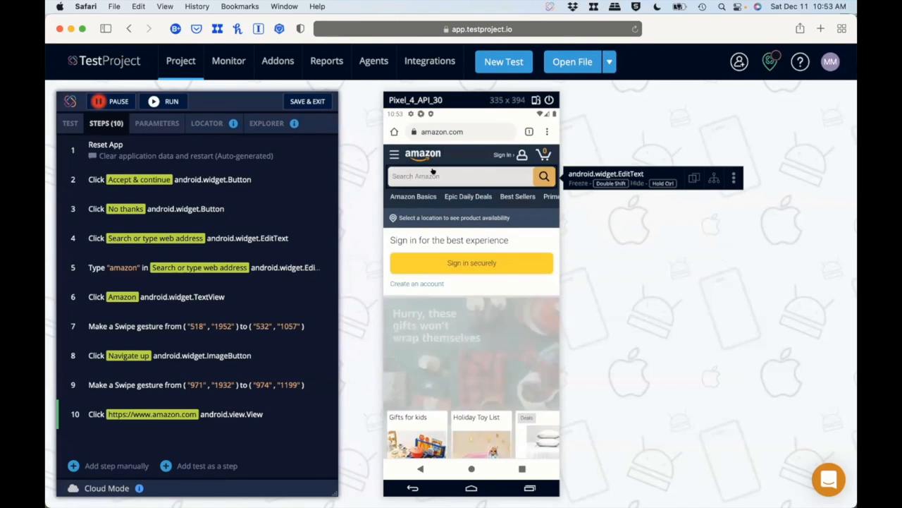
{"action": "left_click", "coordinate": [459, 176]}
{"action": "type", "text": "donuts"}
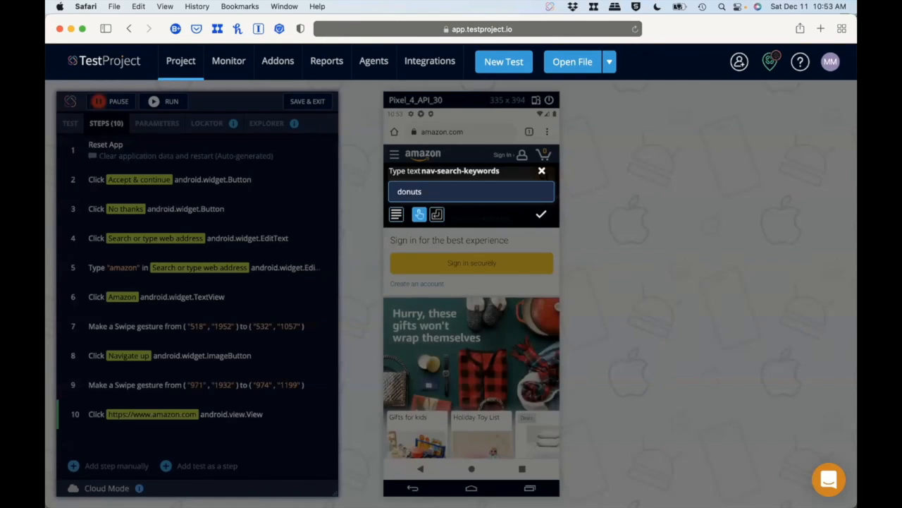
{"action": "key", "text": "Return"}
{"action": "left_click", "coordinate": [429, 189]}
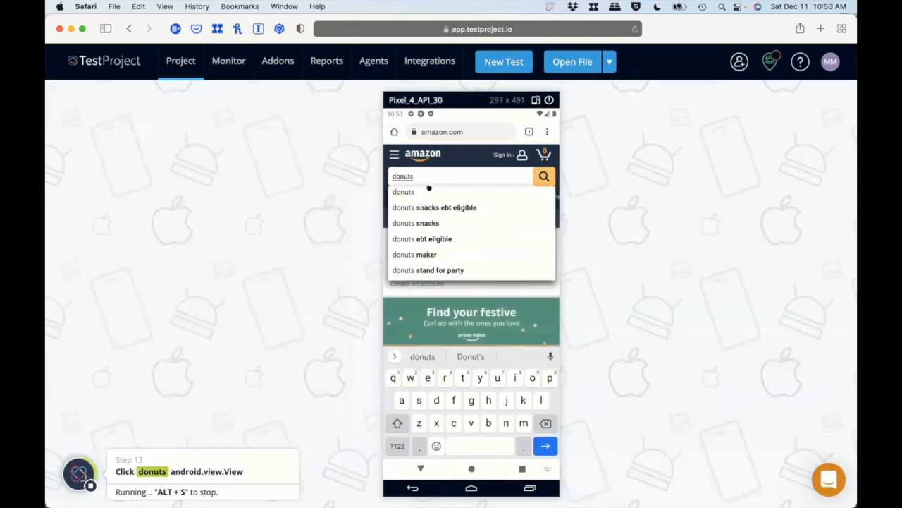
Pause the recording and run the recorded test steps.
{"action": "mouse_move", "coordinate": [494, 350]}
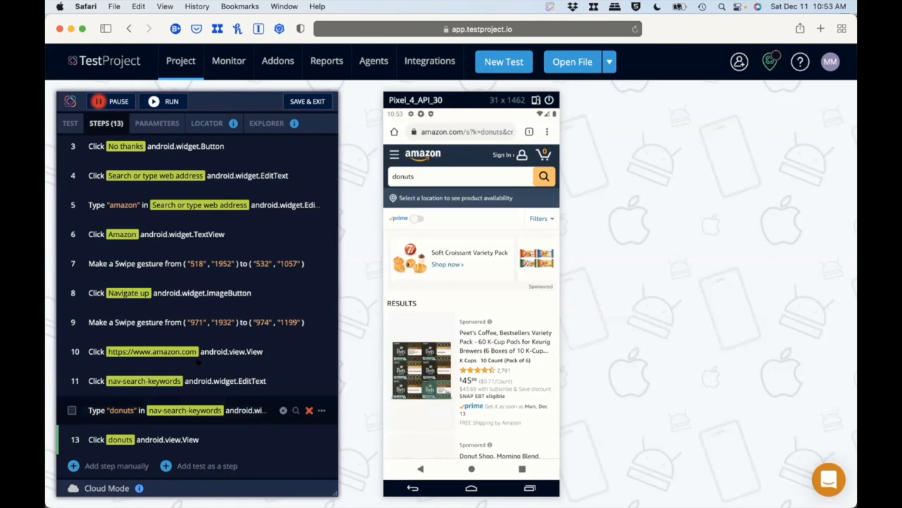
{"action": "left_click", "coordinate": [106, 101]}
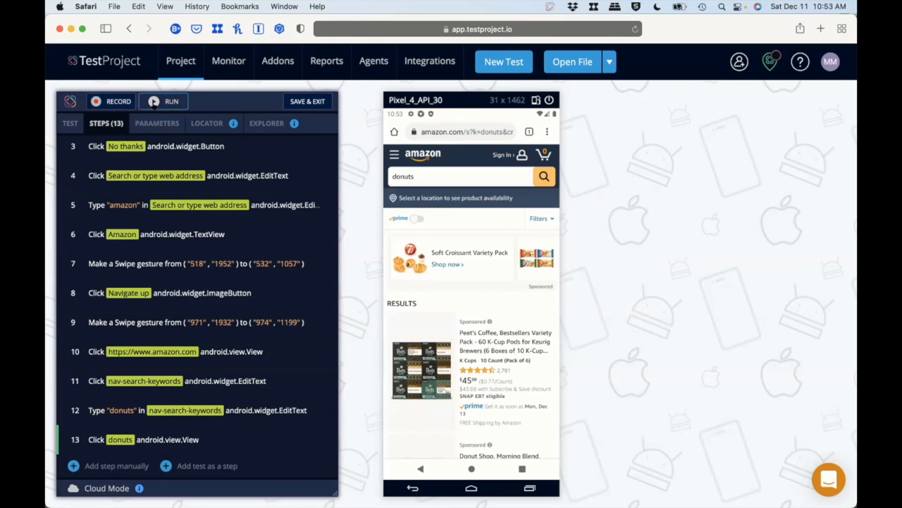
{"action": "left_click", "coordinate": [159, 99]}
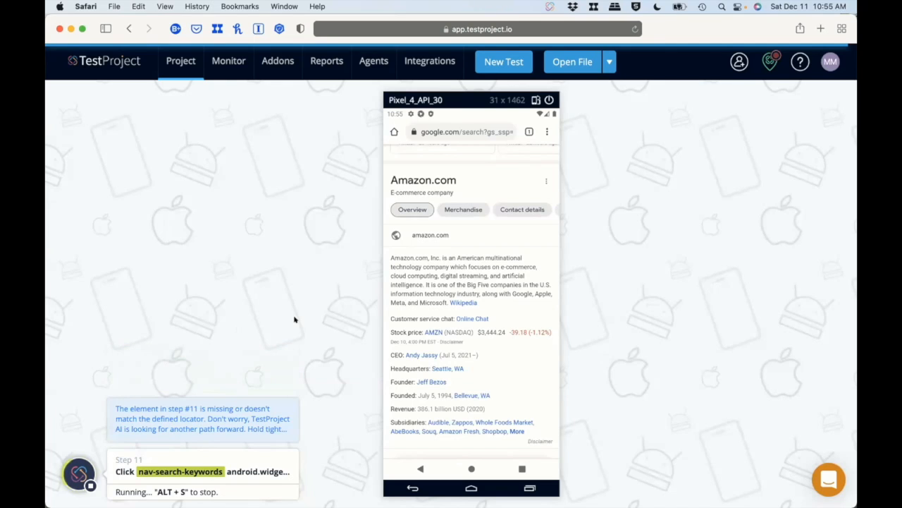
{"action": "key", "text": "super+t"}
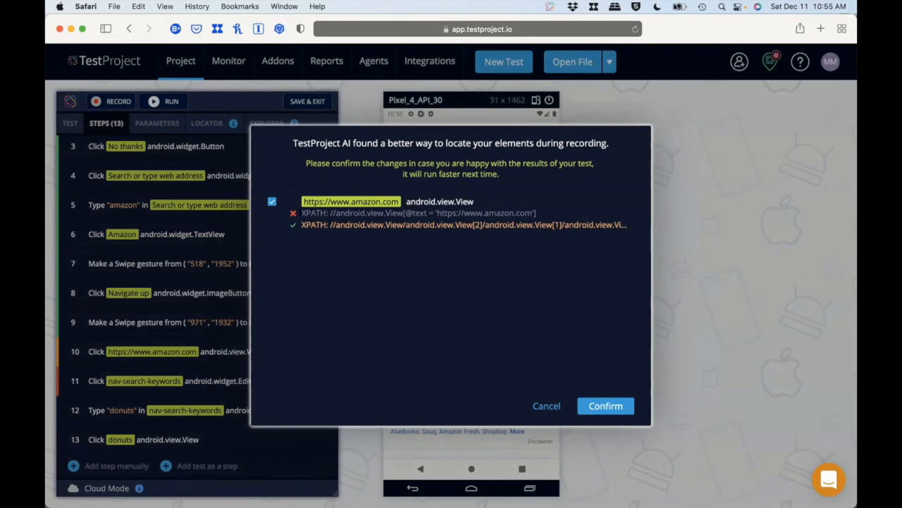
{"action": "left_click", "coordinate": [592, 406]}
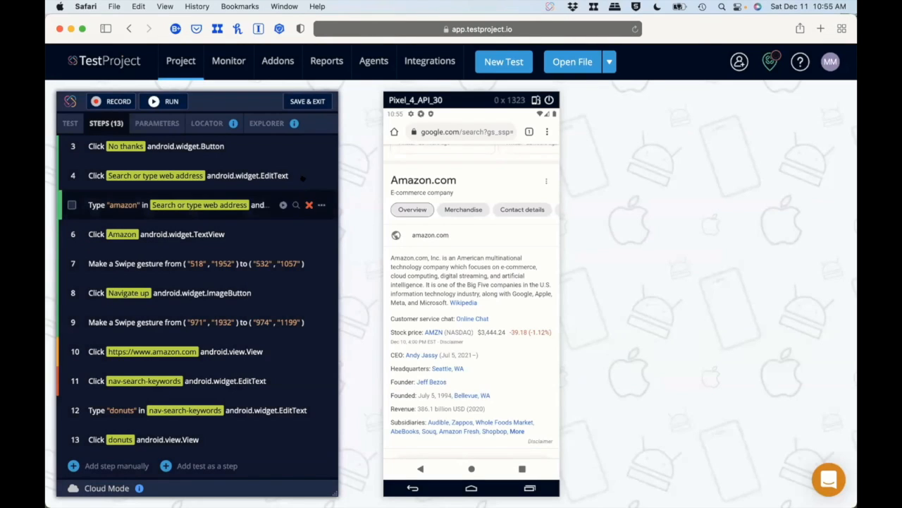
{"action": "left_click", "coordinate": [303, 101]}
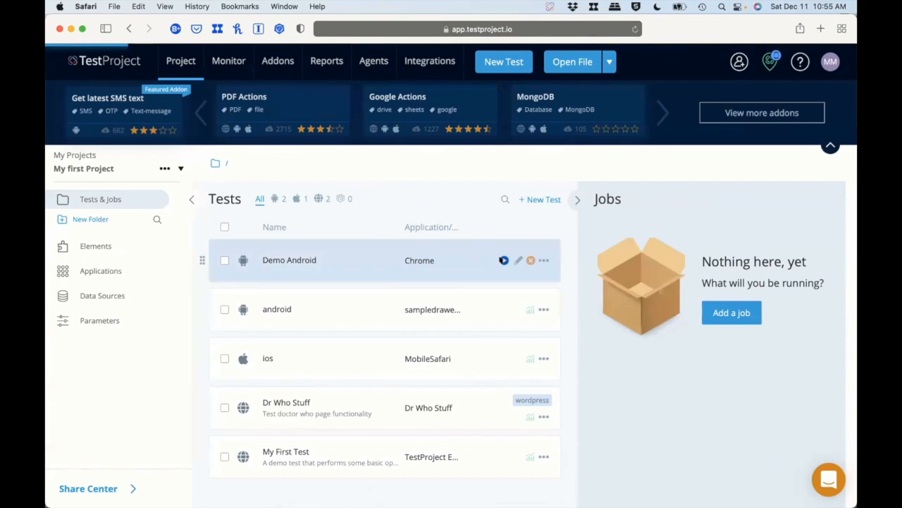
Run the Demo Android test on Pixel_4_API_30 through My First Agent with the Override default input parameters run type.
{"action": "left_click", "coordinate": [503, 260]}
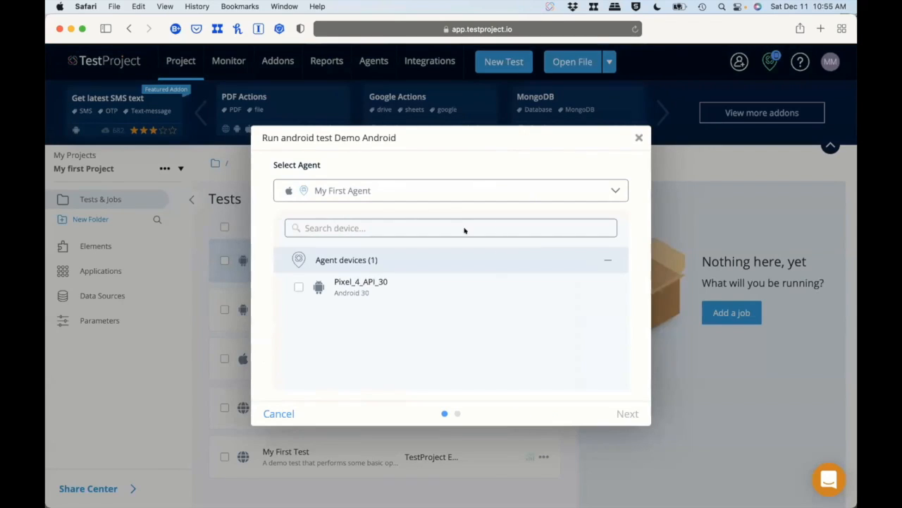
{"action": "left_click", "coordinate": [298, 287]}
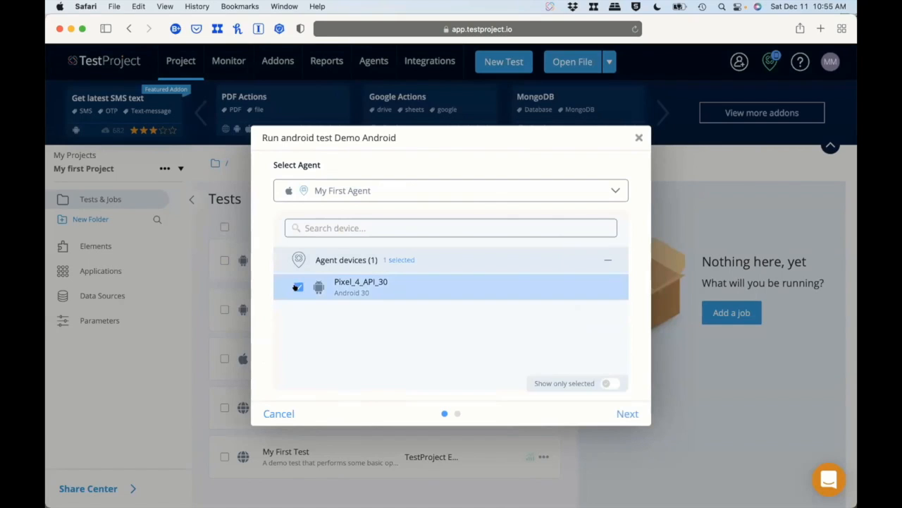
{"action": "left_click", "coordinate": [627, 412]}
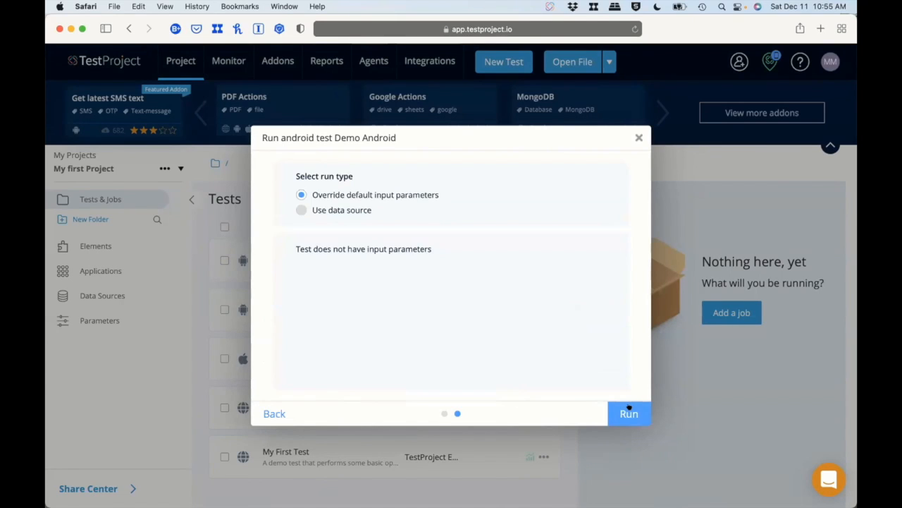
{"action": "left_click", "coordinate": [629, 411]}
Bring the Pixel_4_API_30 emulator window fully into view to watch the test run, and return to the TestProject page.
{"action": "key", "text": "ctrl+Up"}
{"action": "left_click", "coordinate": [111, 277]}
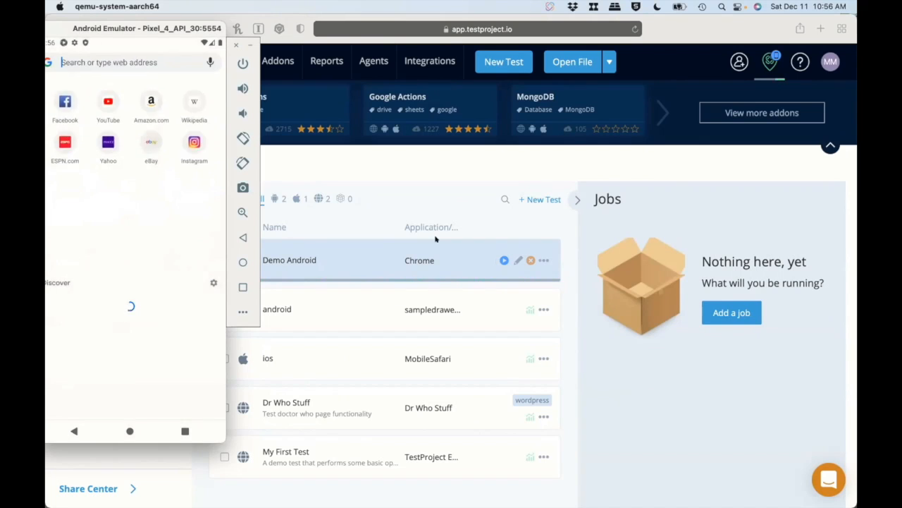
{"action": "left_click_drag", "start_coordinate": [110, 26], "coordinate": [140, 26]}
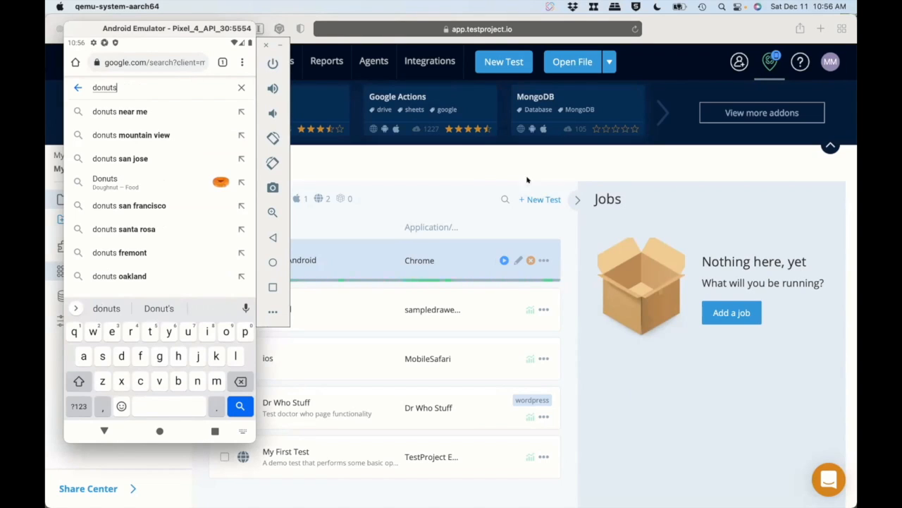
{"action": "left_click", "coordinate": [481, 165]}
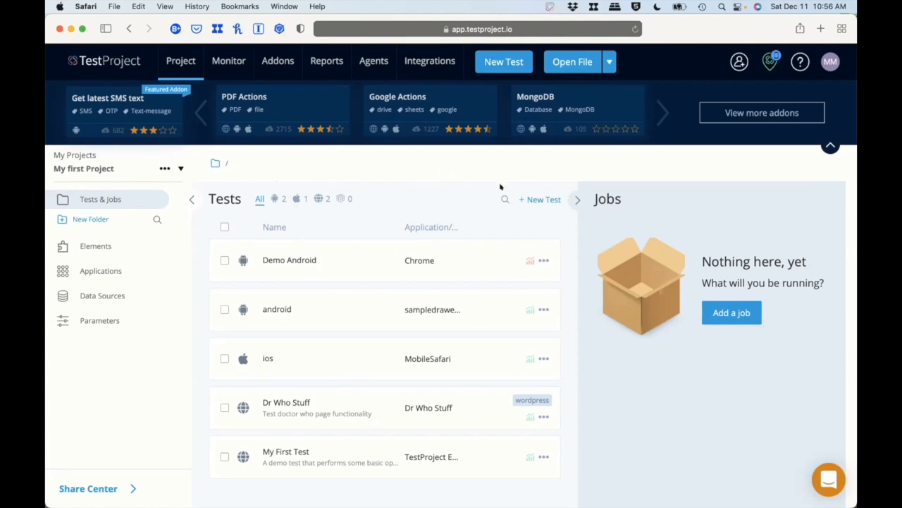
Create a new mobile test named "Demo iOS" and select the iOS platform.
{"action": "left_click", "coordinate": [537, 198]}
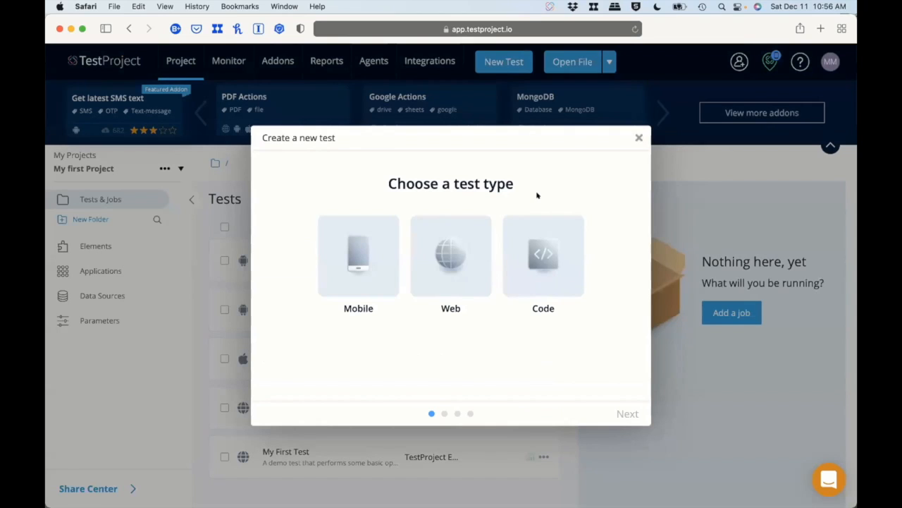
{"action": "left_click", "coordinate": [353, 257]}
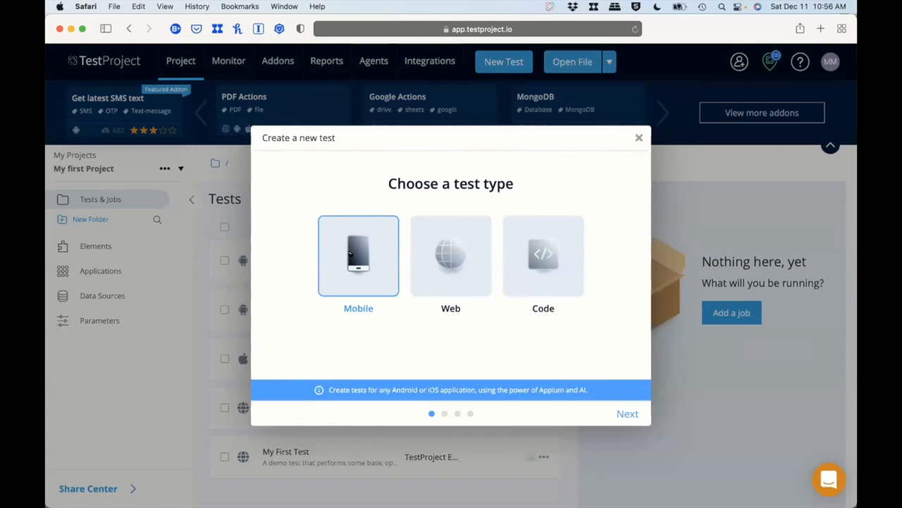
{"action": "left_click", "coordinate": [620, 413]}
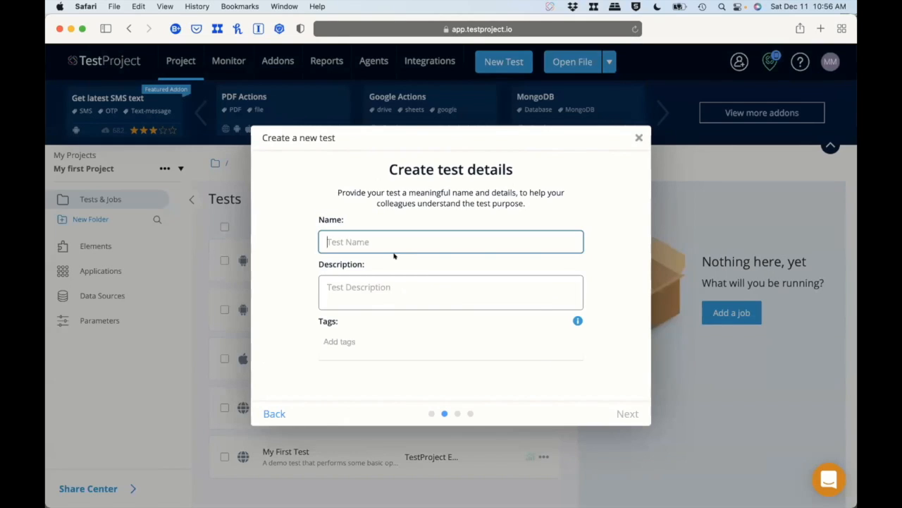
{"action": "type", "text": "Demo iOS"}
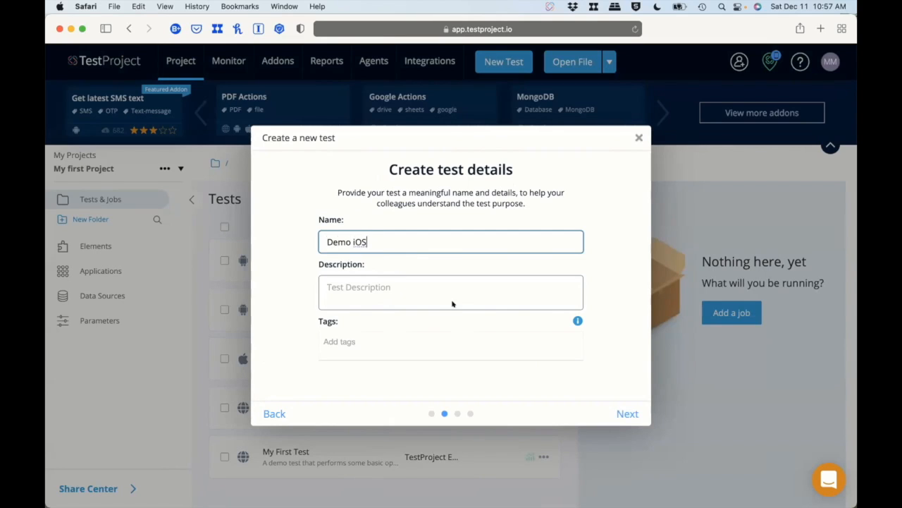
{"action": "left_click", "coordinate": [615, 407]}
{"action": "left_click", "coordinate": [509, 270]}
Choose Web as the application to test.
{"action": "left_click", "coordinate": [485, 358]}
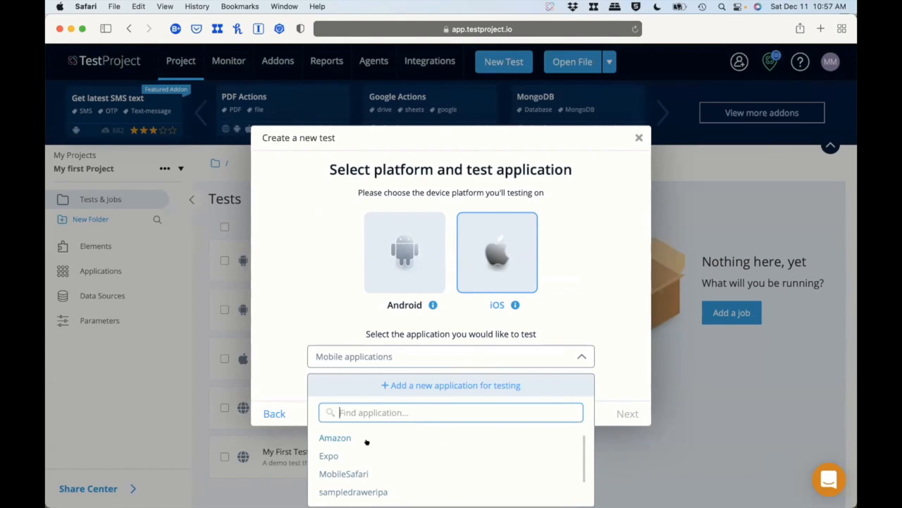
{"action": "scroll", "coordinate": [384, 483], "scroll_direction": "down", "scroll_amount": 2}
{"action": "left_click", "coordinate": [390, 485]}
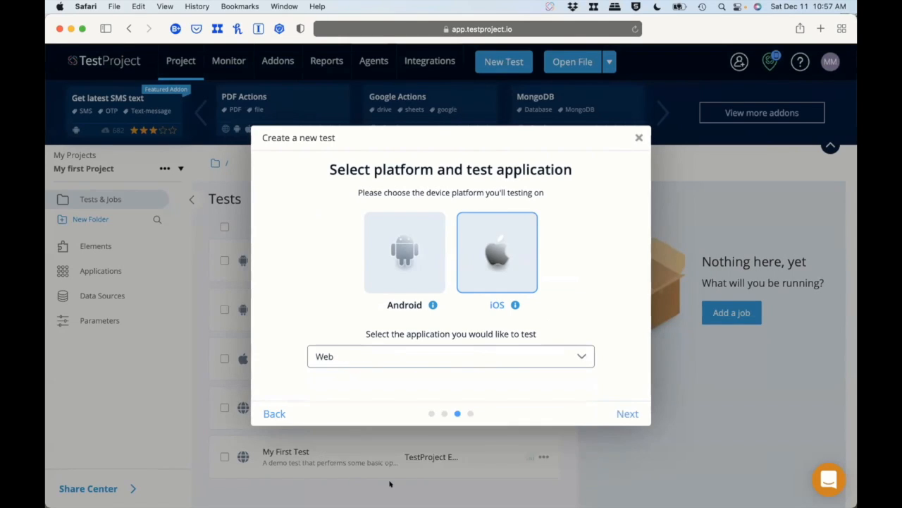
Add a new iOS application for testing, defined from the iPhone 13 Pro device.
{"action": "left_click", "coordinate": [478, 361]}
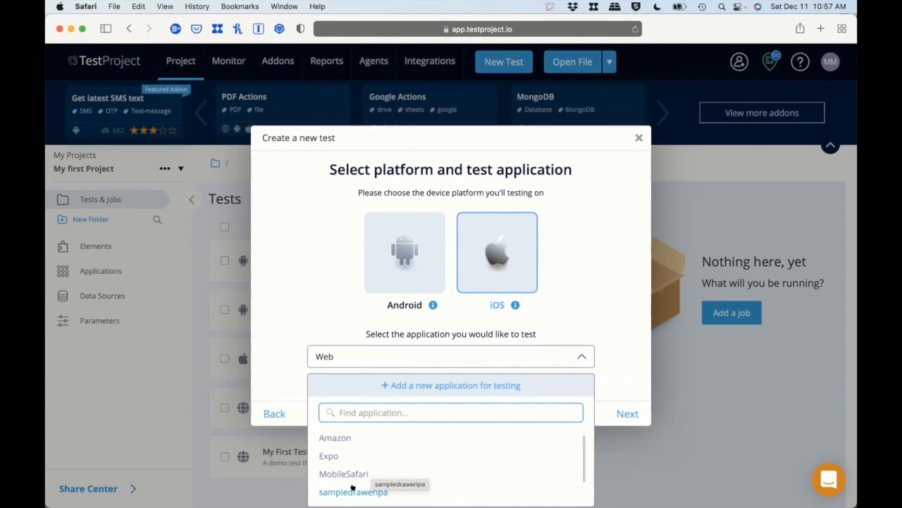
{"action": "left_click", "coordinate": [451, 385]}
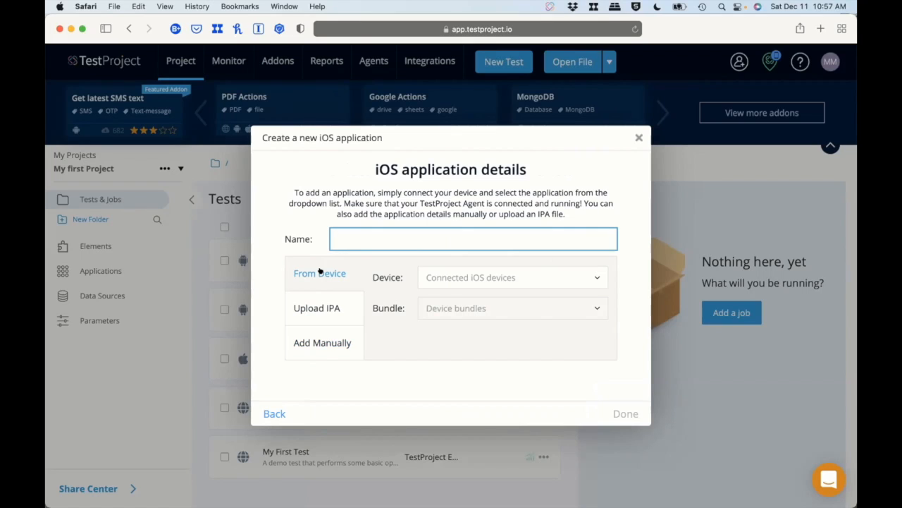
{"action": "left_click", "coordinate": [595, 276]}
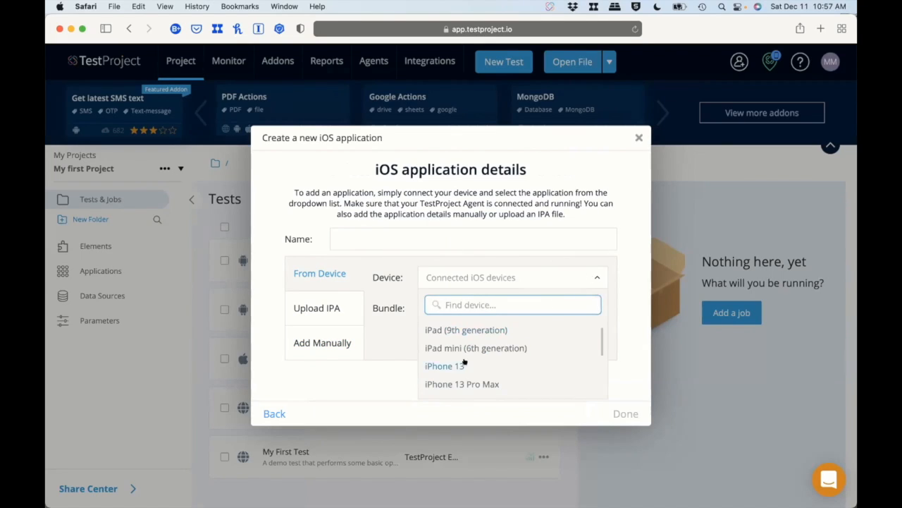
{"action": "scroll", "coordinate": [464, 360], "scroll_direction": "down", "scroll_amount": 1}
{"action": "scroll", "coordinate": [464, 359], "scroll_direction": "down", "scroll_amount": 5}
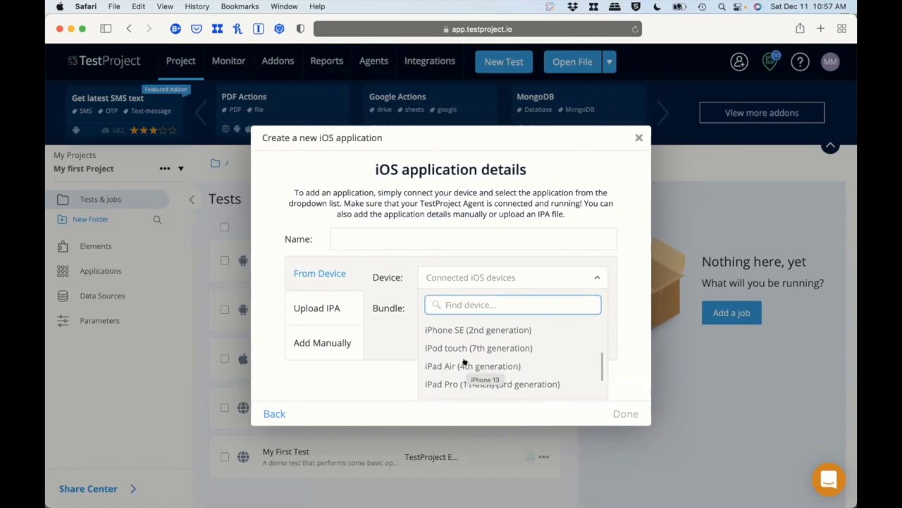
{"action": "scroll", "coordinate": [464, 362], "scroll_direction": "down", "scroll_amount": 1}
{"action": "type", "text": "iPhone 13"}
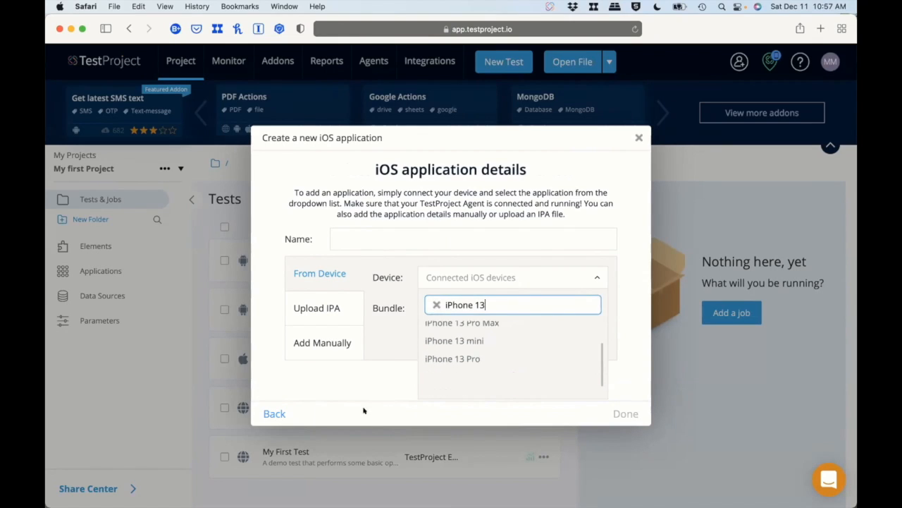
{"action": "scroll", "coordinate": [442, 368], "scroll_direction": "up", "scroll_amount": 1}
{"action": "left_click", "coordinate": [449, 383]}
Finish the new iOS application by choosing the Maps bundle from the iPhone 13 Pro, checking the simulator for its available apps.
{"action": "left_click", "coordinate": [556, 308]}
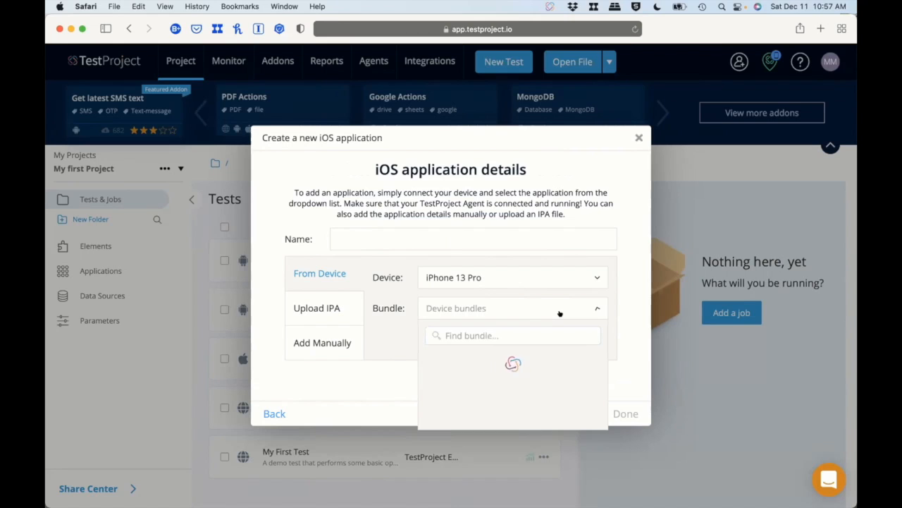
{"action": "key", "text": "ctrl+Up"}
{"action": "left_click", "coordinate": [454, 475]}
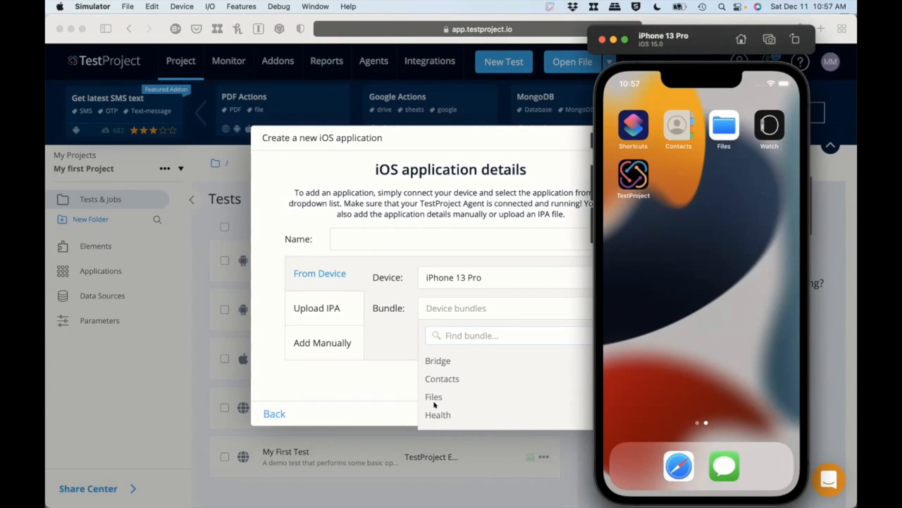
{"action": "scroll", "coordinate": [462, 382], "scroll_direction": "down", "scroll_amount": 4}
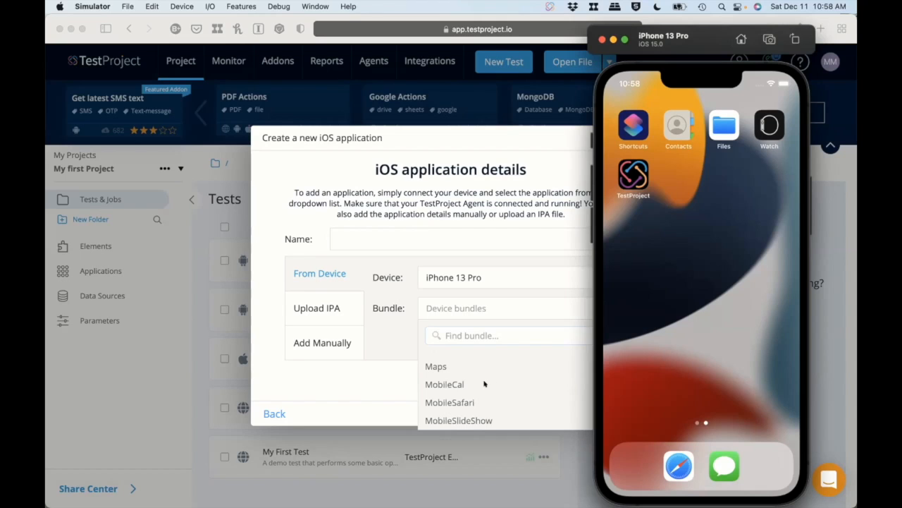
{"action": "left_click", "coordinate": [436, 364]}
{"action": "left_click", "coordinate": [435, 366]}
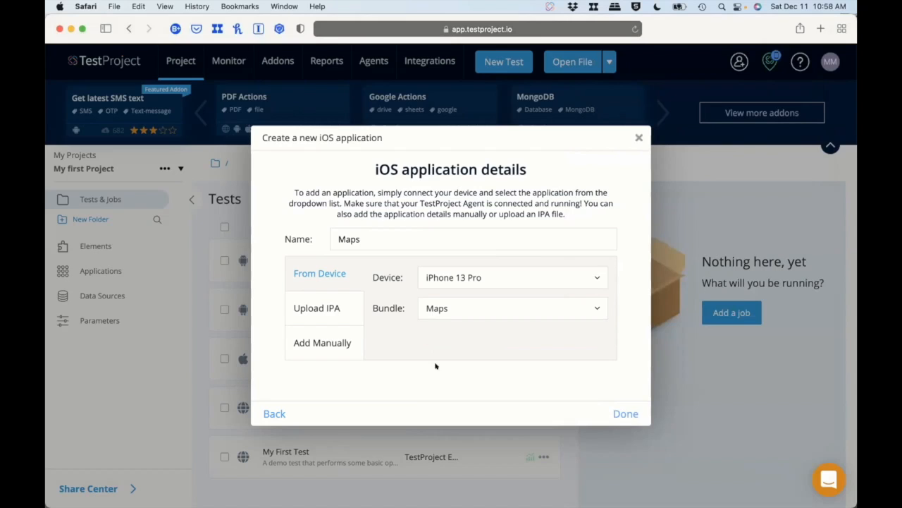
{"action": "left_click", "coordinate": [620, 408]}
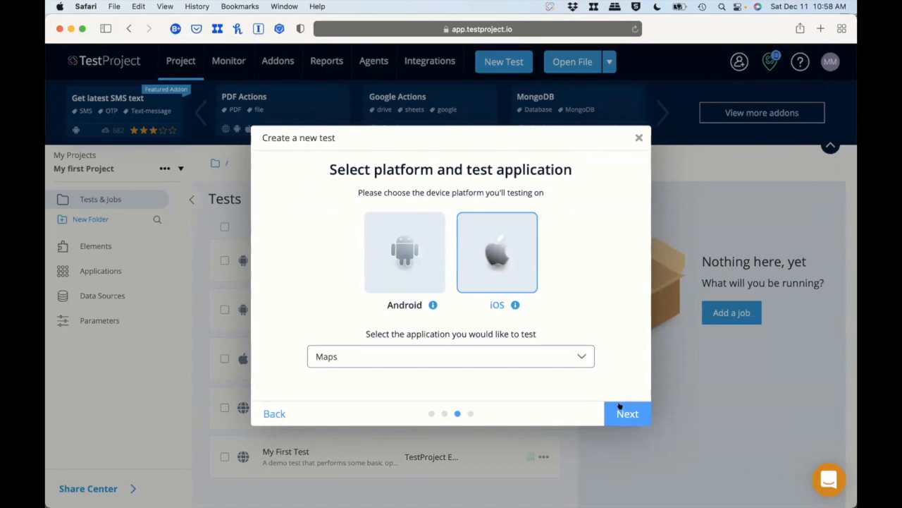
Keep Maps as the application to test and start recording the test with Cloud as the save location.
{"action": "left_click", "coordinate": [623, 413]}
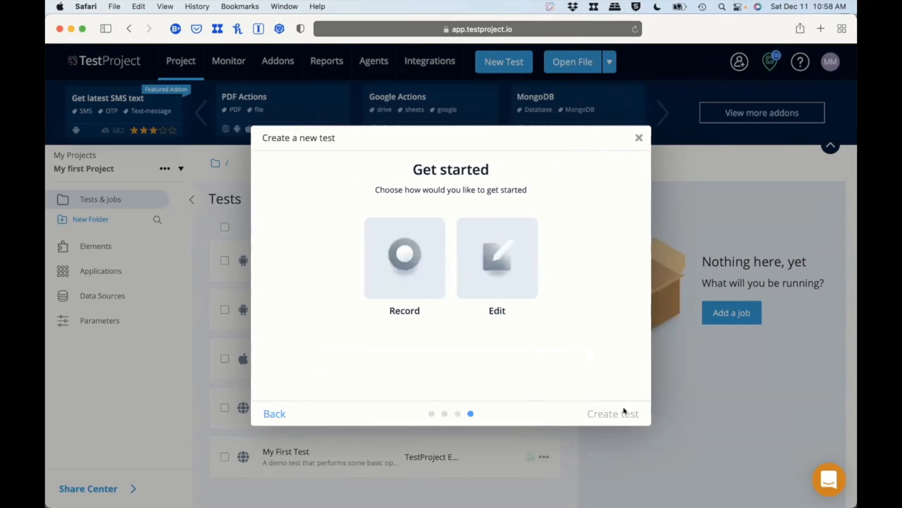
{"action": "left_click", "coordinate": [403, 258]}
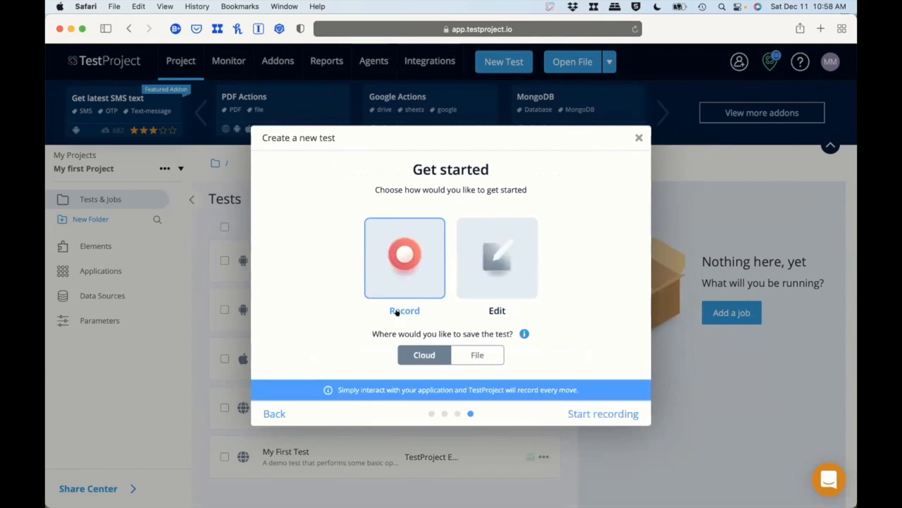
{"action": "left_click", "coordinate": [630, 414]}
Select iPhone 13 Pro as the device for this test without making it the default.
{"action": "left_click", "coordinate": [459, 245]}
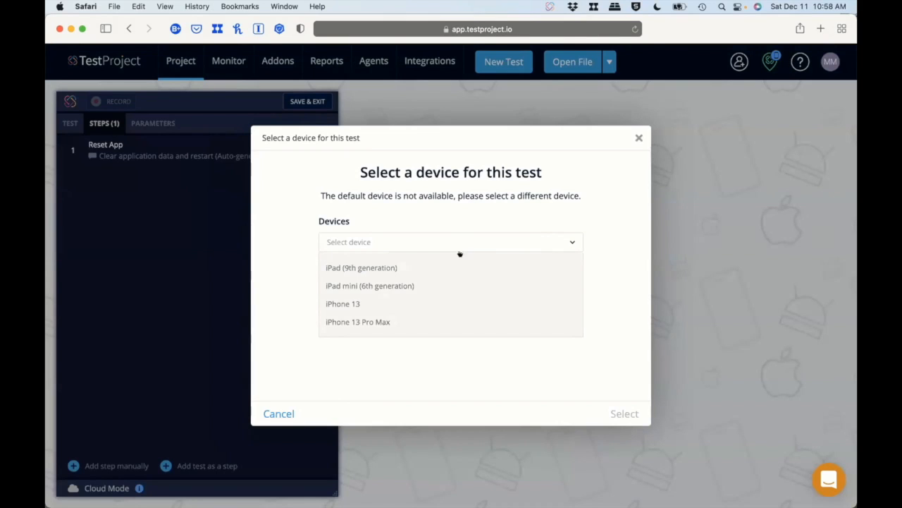
{"action": "scroll", "coordinate": [383, 288], "scroll_direction": "down", "scroll_amount": 10}
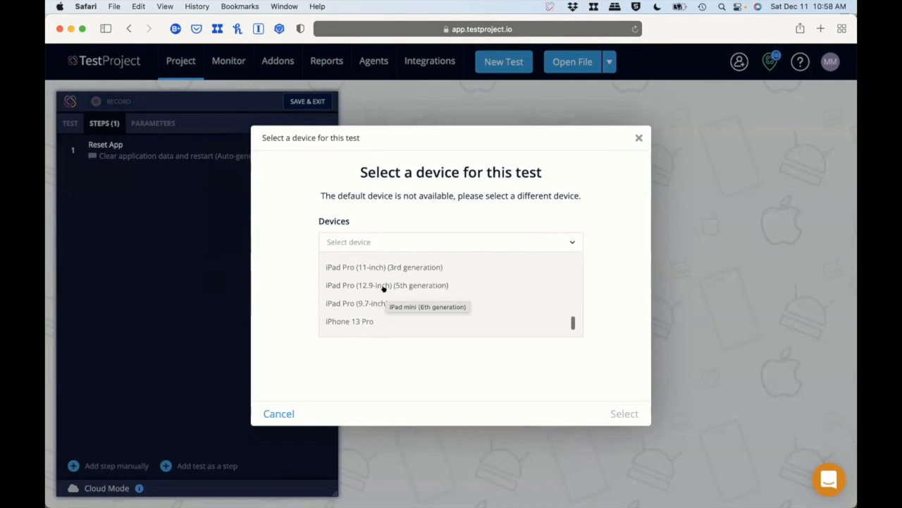
{"action": "left_click", "coordinate": [338, 321]}
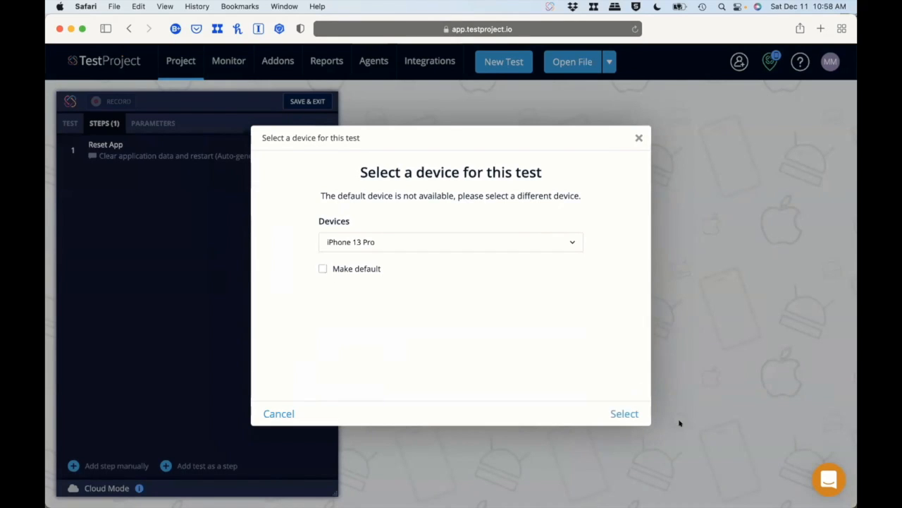
{"action": "left_click", "coordinate": [624, 413]}
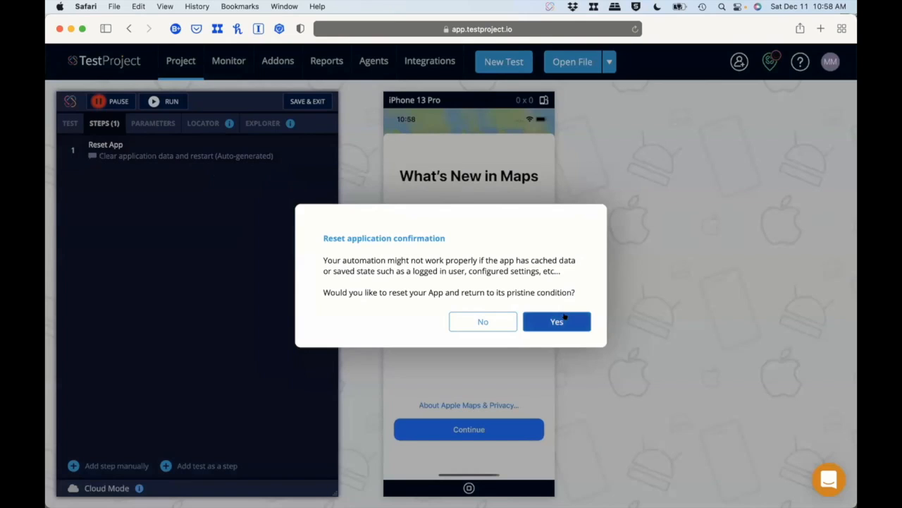
Reset the Maps app to its pristine condition and record continuing past its welcome screen and declining location access.
{"action": "left_click", "coordinate": [557, 322]}
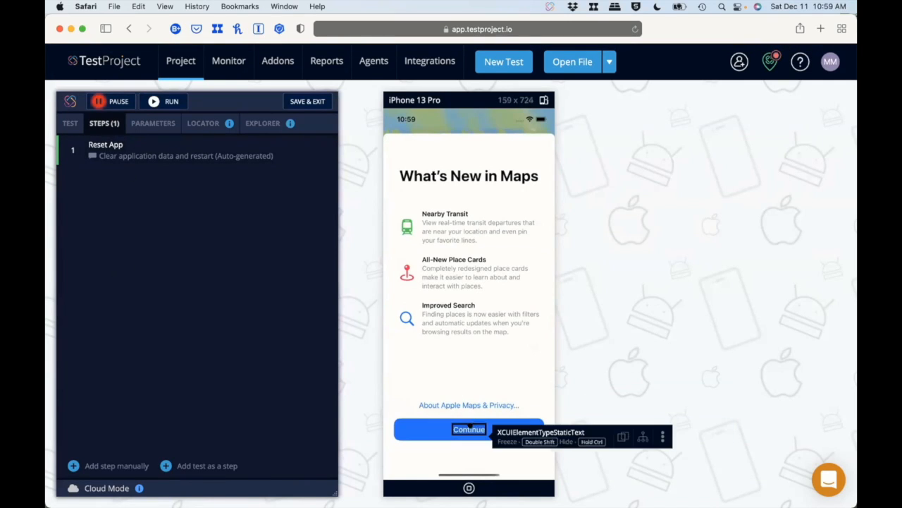
{"action": "left_click", "coordinate": [469, 427]}
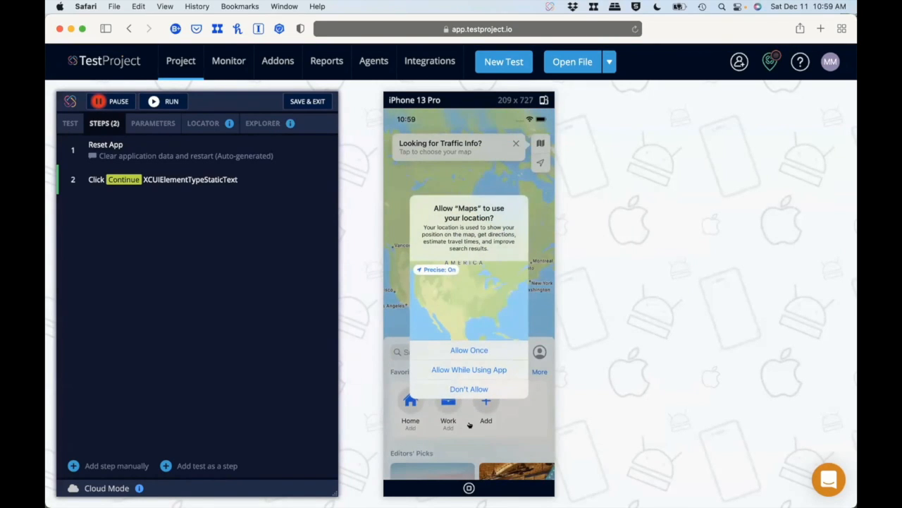
{"action": "left_click", "coordinate": [456, 388]}
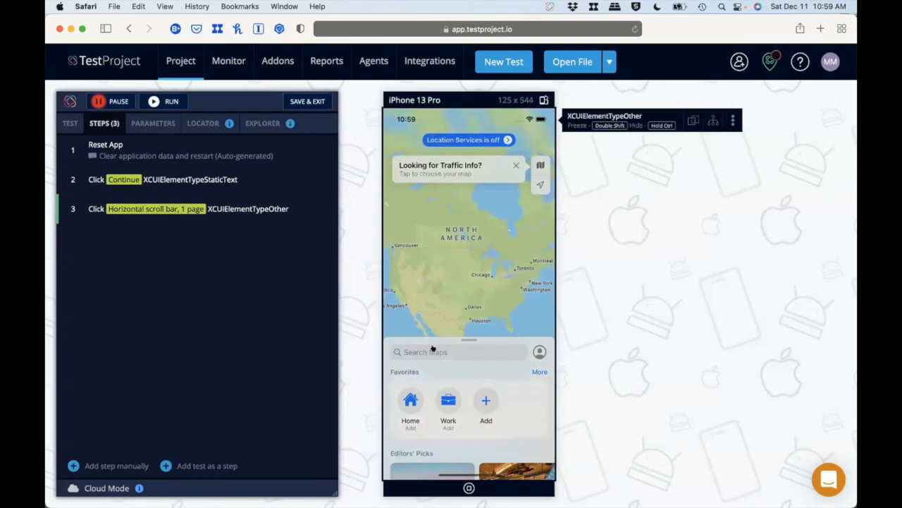
Record a search for "Nashville tn" in the Maps search field.
{"action": "left_click", "coordinate": [433, 348]}
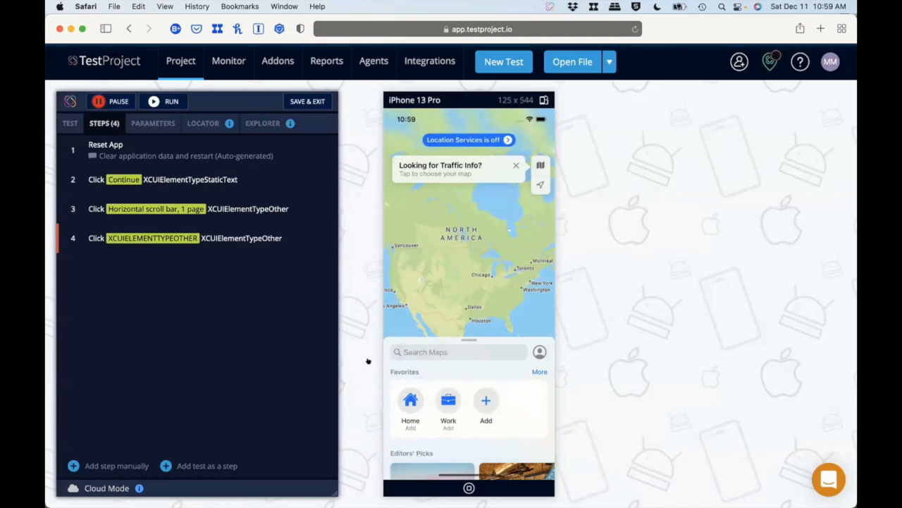
{"action": "left_click", "coordinate": [411, 350]}
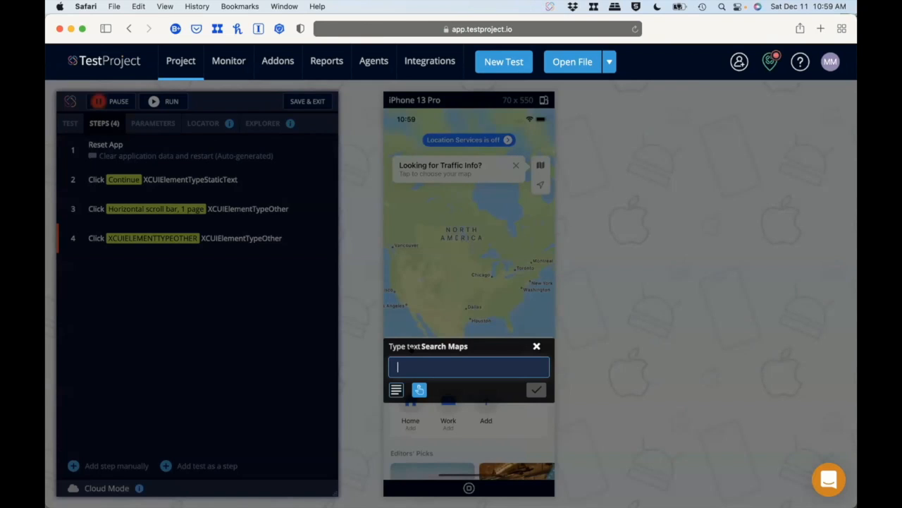
{"action": "type", "text": "Nashville t"}
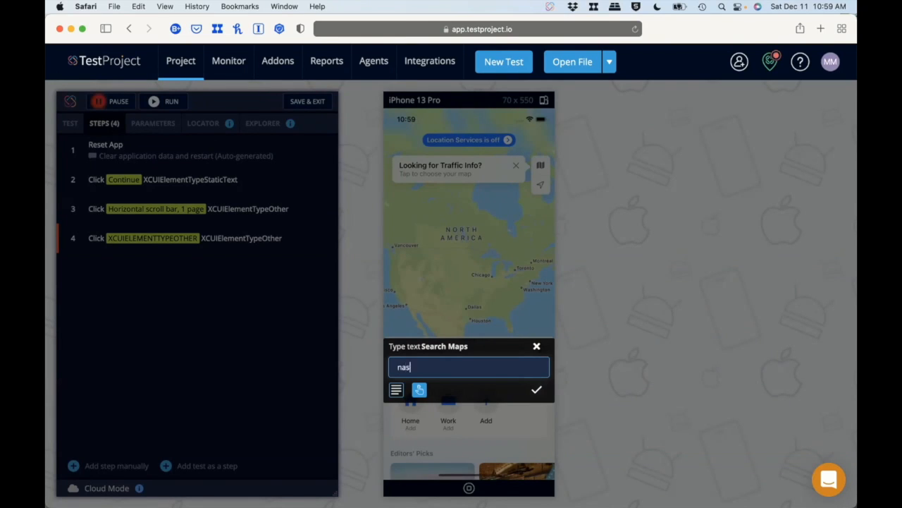
{"action": "type", "text": "n"}
{"action": "key", "text": "Return"}
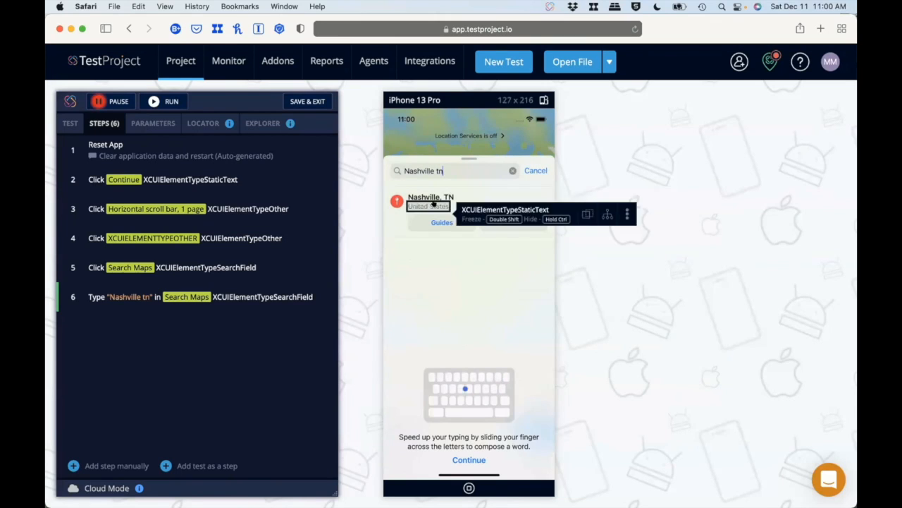
Record opening the Nashville guides, exploring the Tennessee Tourism details in "Things to Do in Nashville", and closing that guide.
{"action": "left_click", "coordinate": [421, 222]}
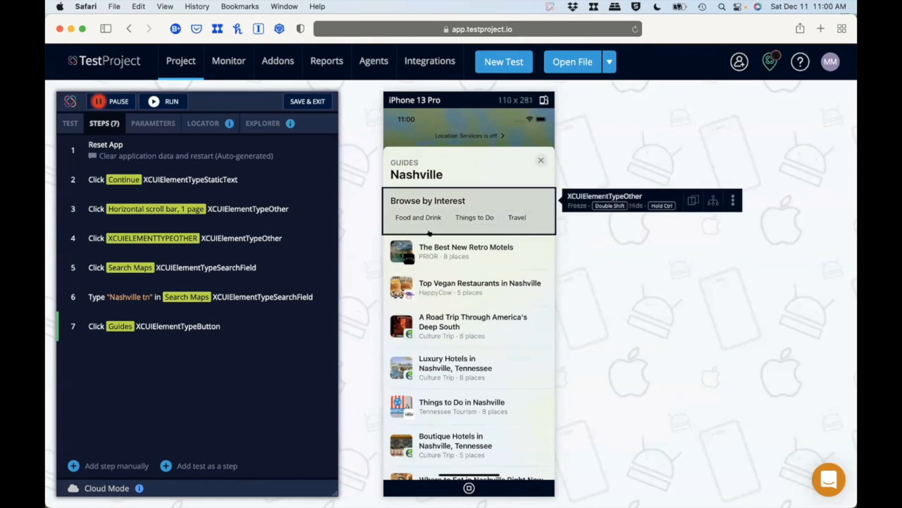
{"action": "left_click", "coordinate": [422, 404]}
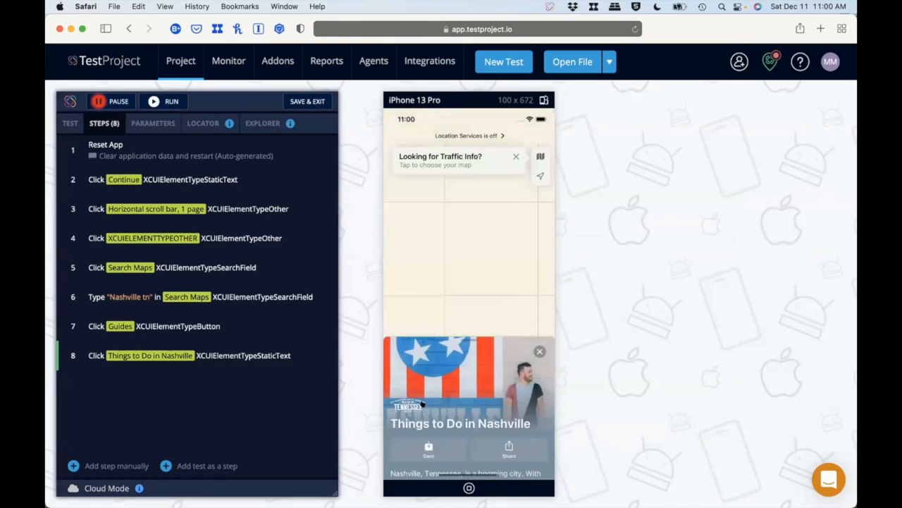
{"action": "left_click", "coordinate": [459, 396]}
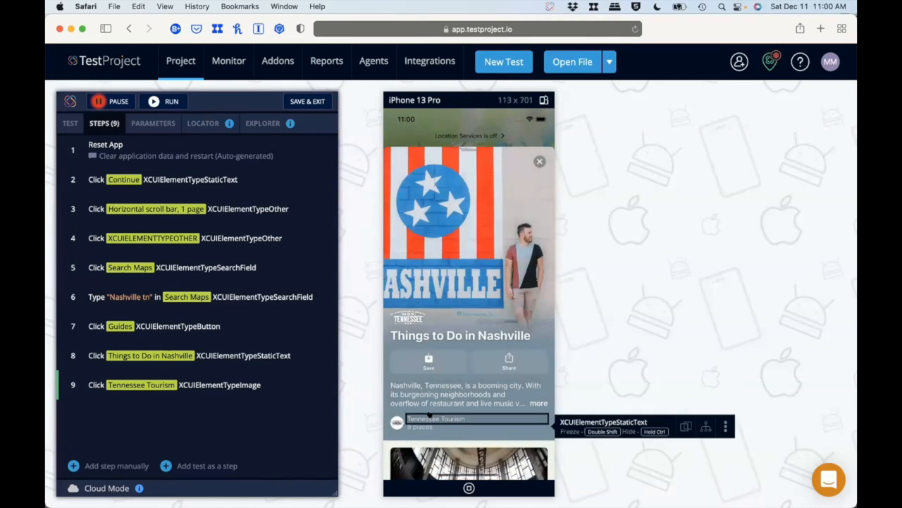
{"action": "left_click", "coordinate": [399, 421]}
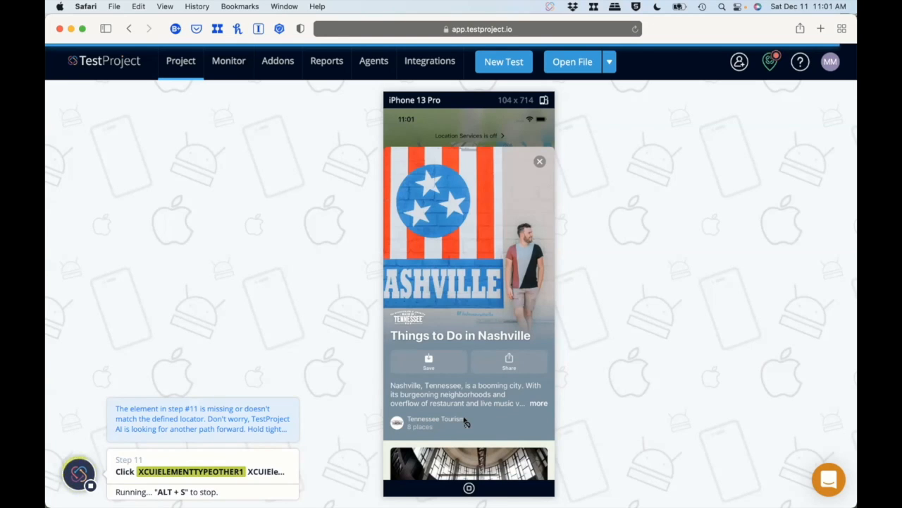
{"action": "left_click", "coordinate": [533, 160]}
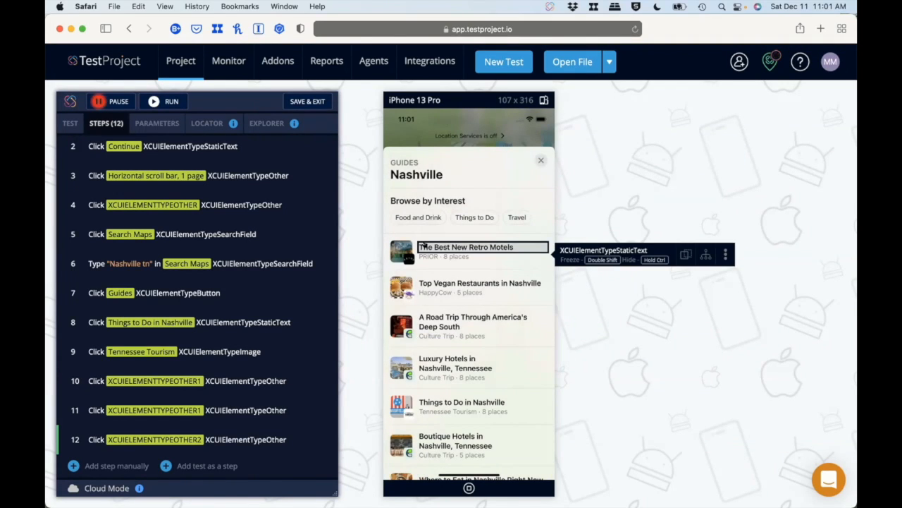
Record opening "Nashville's Best Photo Spots" under Things to Do and selecting the central Nashville map marker, accepting the suggested XPath locator.
{"action": "left_click", "coordinate": [474, 218]}
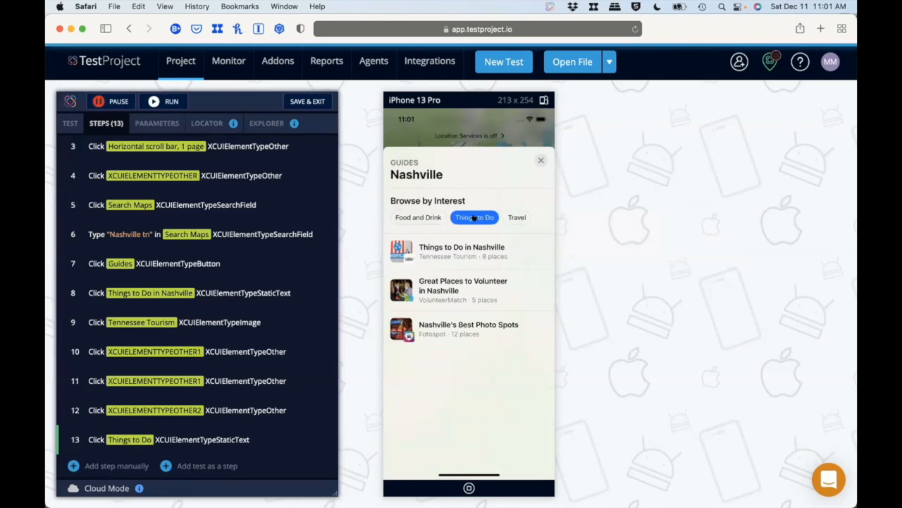
{"action": "left_click", "coordinate": [433, 323]}
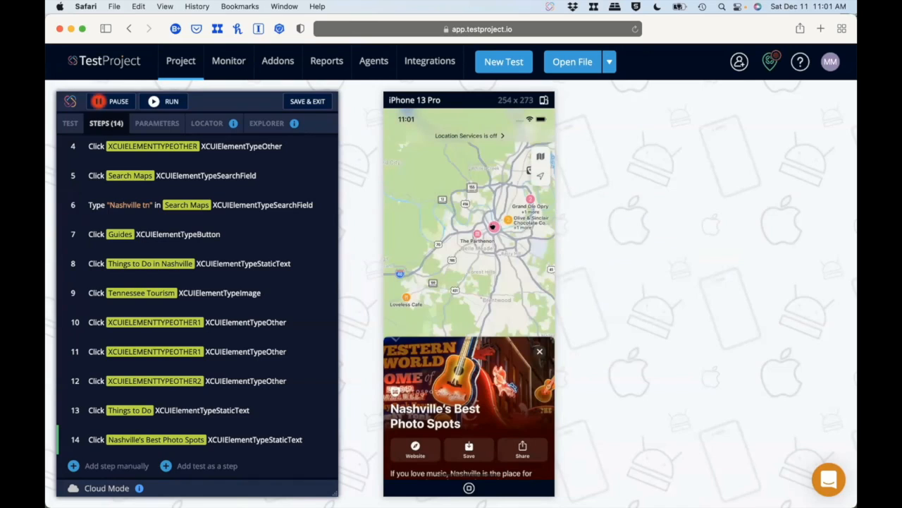
{"action": "left_click", "coordinate": [494, 227]}
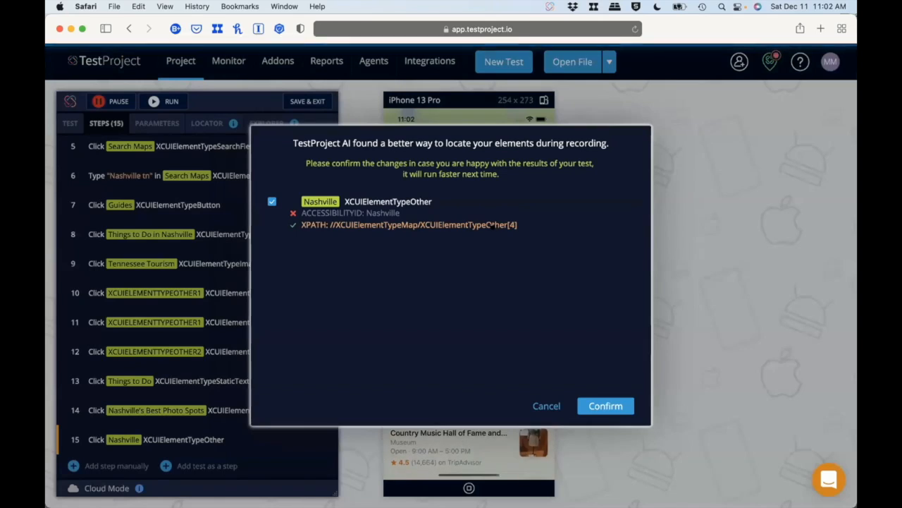
{"action": "left_click", "coordinate": [604, 406]}
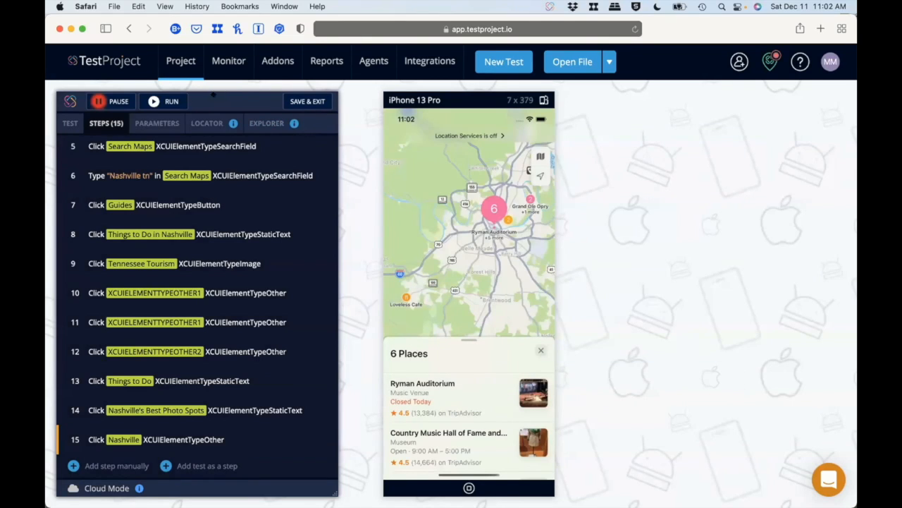
Pause the recording and save the Demo iOS test with its execution speed set to Slow.
{"action": "left_click", "coordinate": [109, 101]}
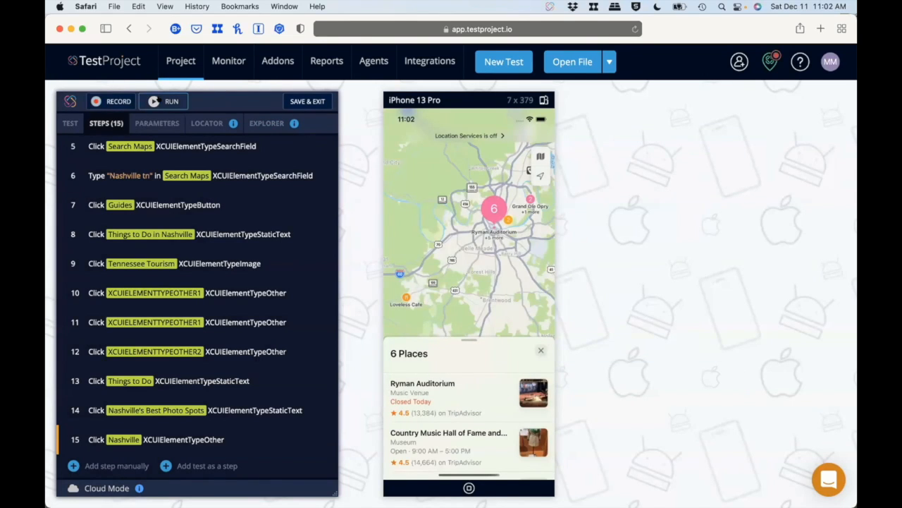
{"action": "left_click", "coordinate": [70, 122]}
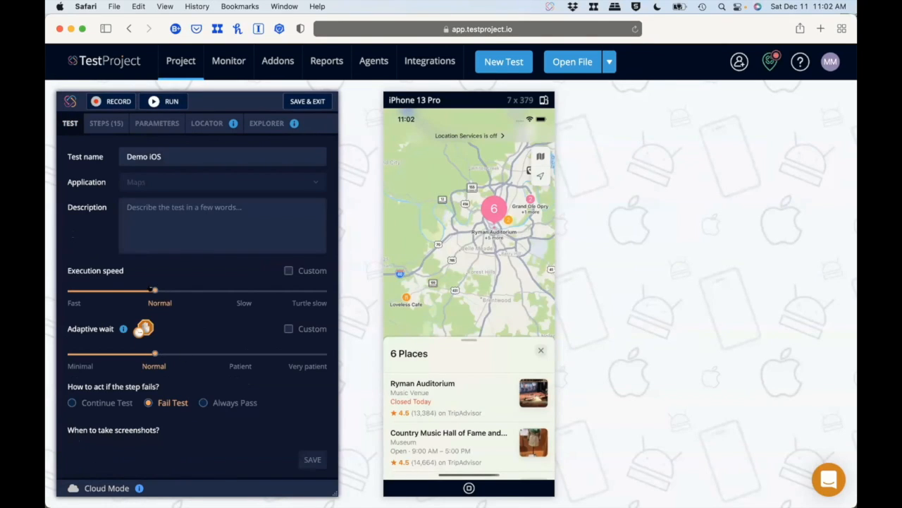
{"action": "left_click_drag", "start_coordinate": [162, 288], "coordinate": [231, 291]}
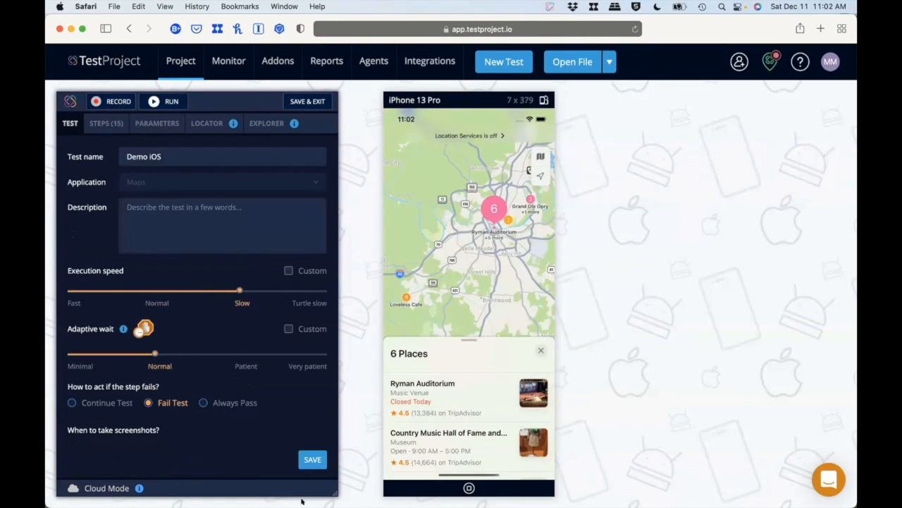
{"action": "left_click", "coordinate": [312, 459]}
Run the Demo iOS test, review its recorded steps, and run it again before stopping the second run.
{"action": "left_click", "coordinate": [151, 103]}
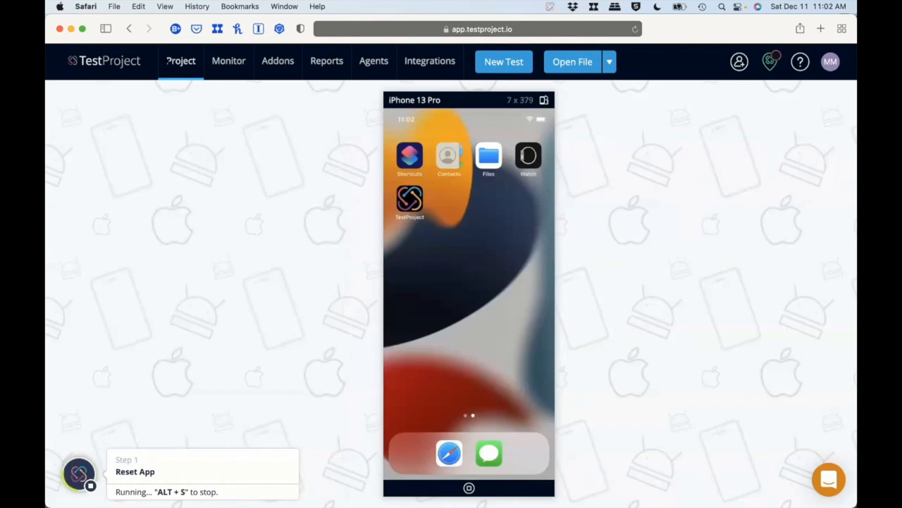
{"action": "mouse_move", "coordinate": [167, 58]}
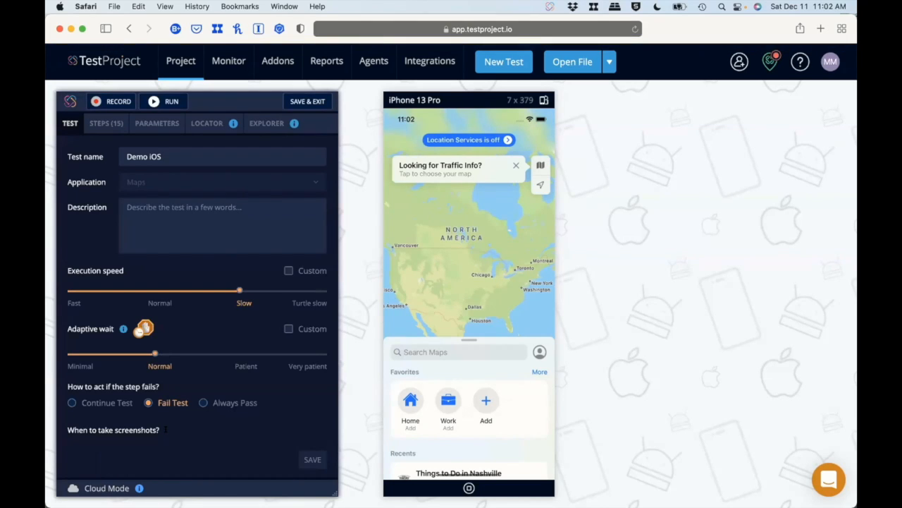
{"action": "left_click", "coordinate": [106, 123]}
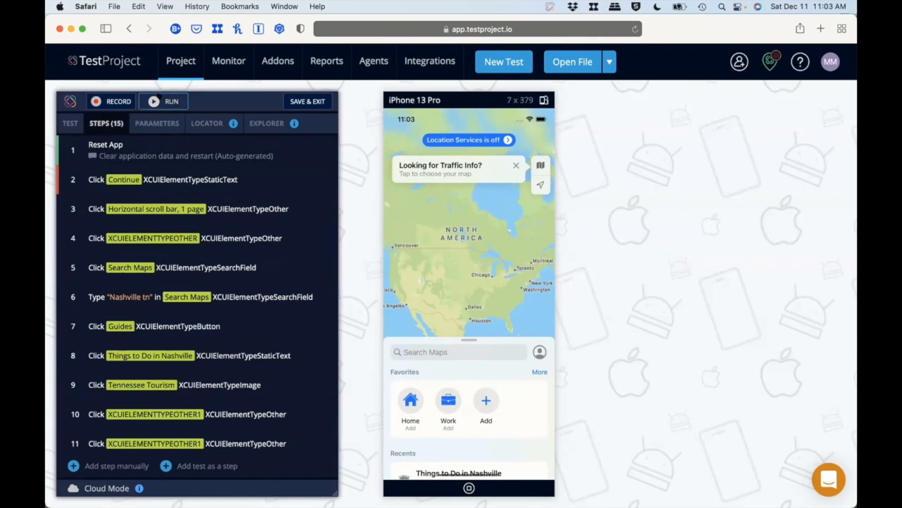
{"action": "left_click", "coordinate": [159, 99]}
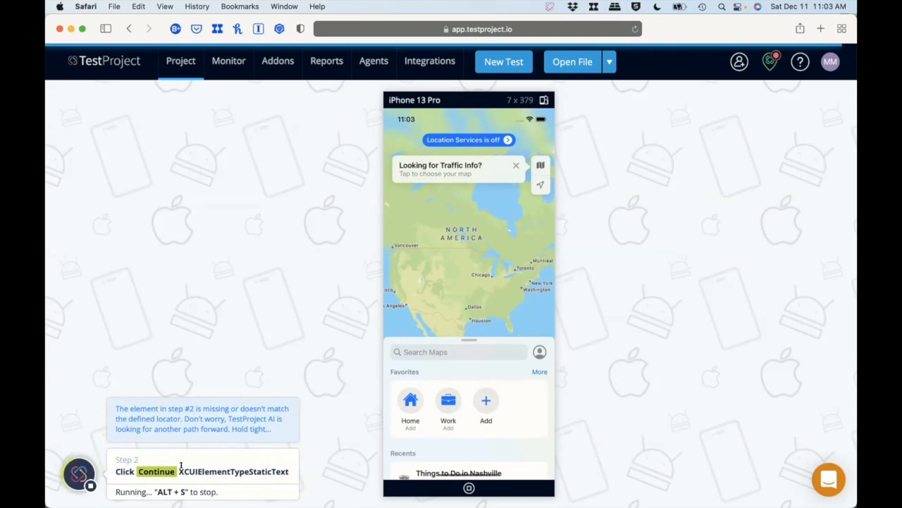
{"action": "key", "text": "super+s"}
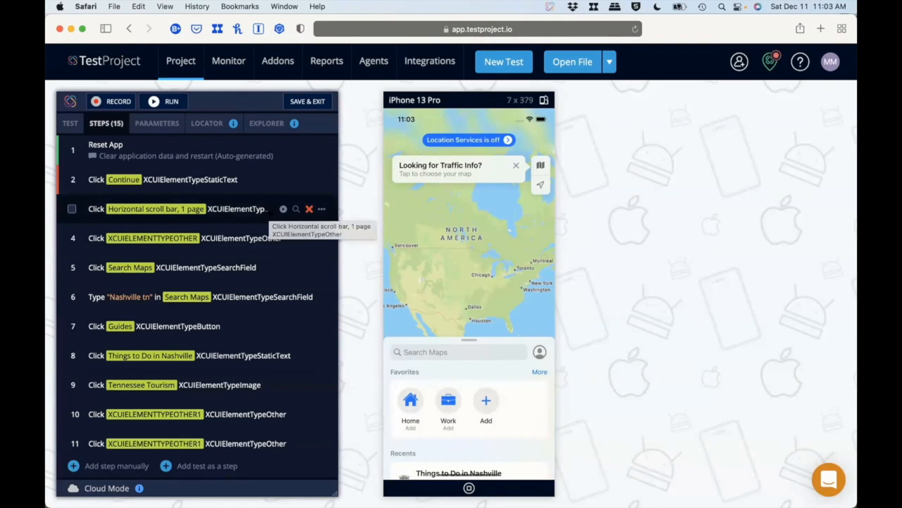
Delete the horizontal scroll bar click and the unnamed XCUIELEMENTTYPEOTHER click after the Continue step, and rerun the Demo iOS test.
{"action": "left_click", "coordinate": [309, 209]}
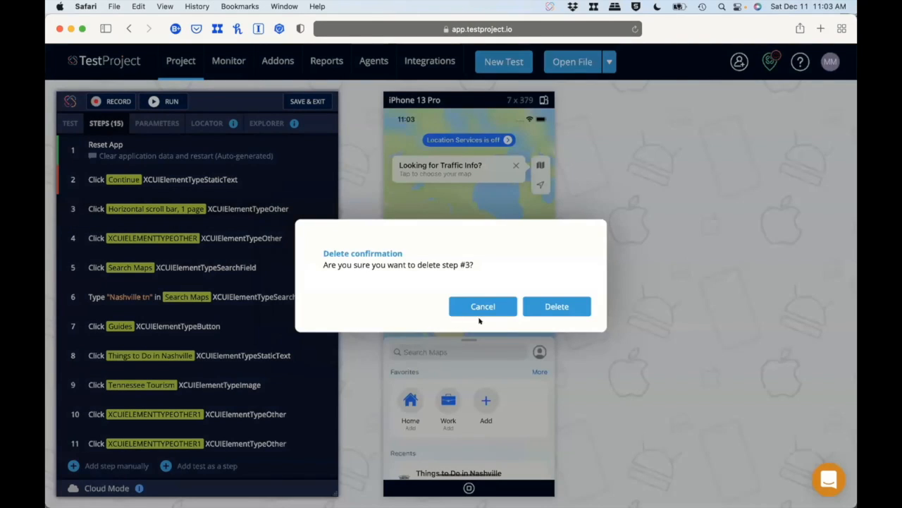
{"action": "left_click", "coordinate": [557, 306]}
{"action": "left_click", "coordinate": [155, 98]}
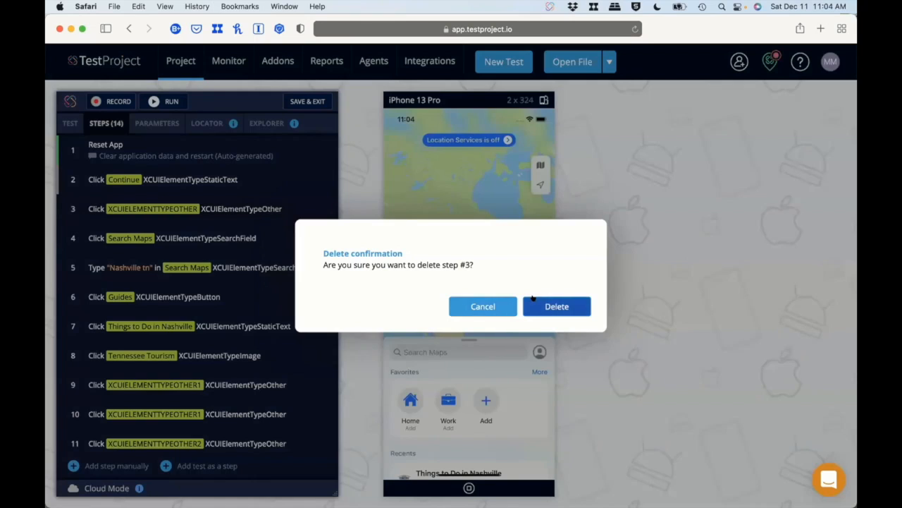
{"action": "left_click", "coordinate": [534, 301]}
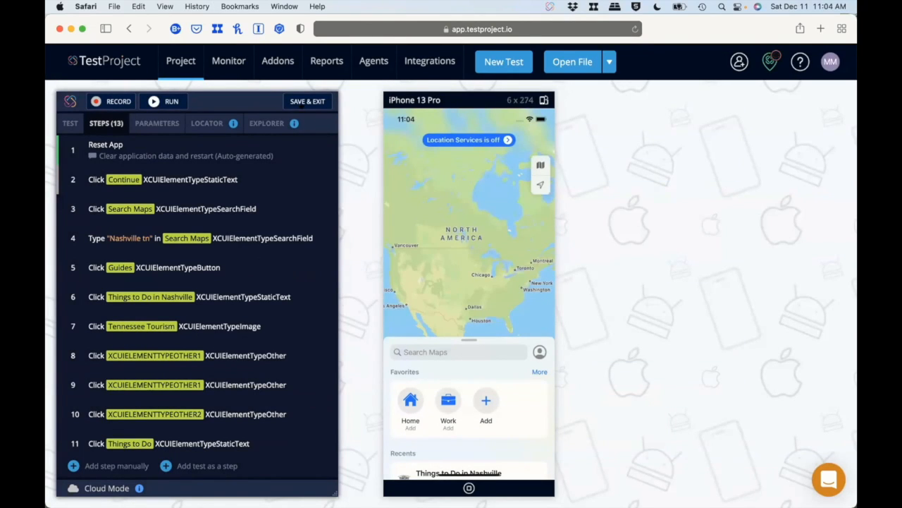
{"action": "left_click", "coordinate": [96, 101]}
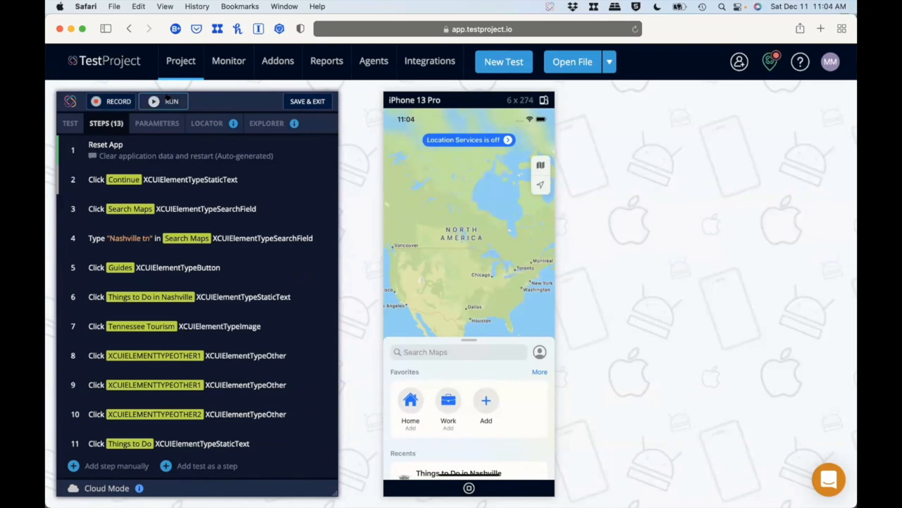
{"action": "left_click", "coordinate": [167, 100]}
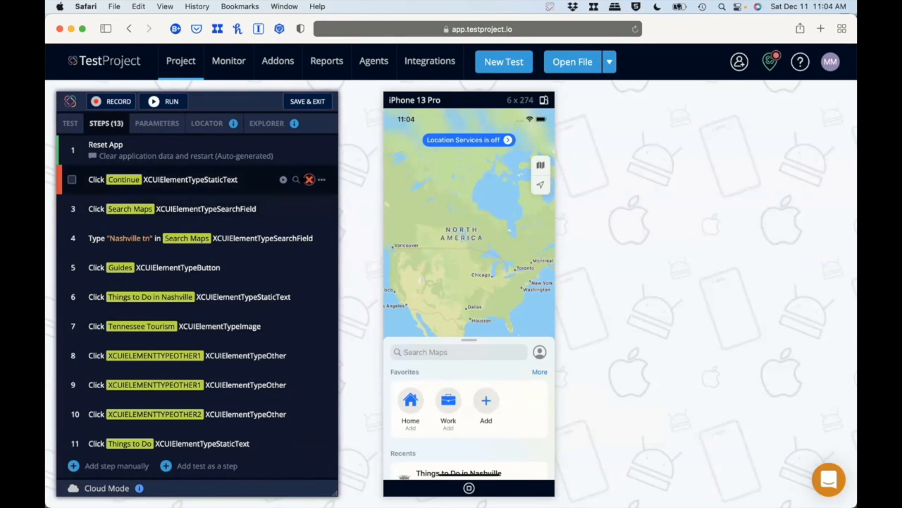
Delete the Continue click step from the Demo iOS test and run the test again.
{"action": "left_click", "coordinate": [309, 179]}
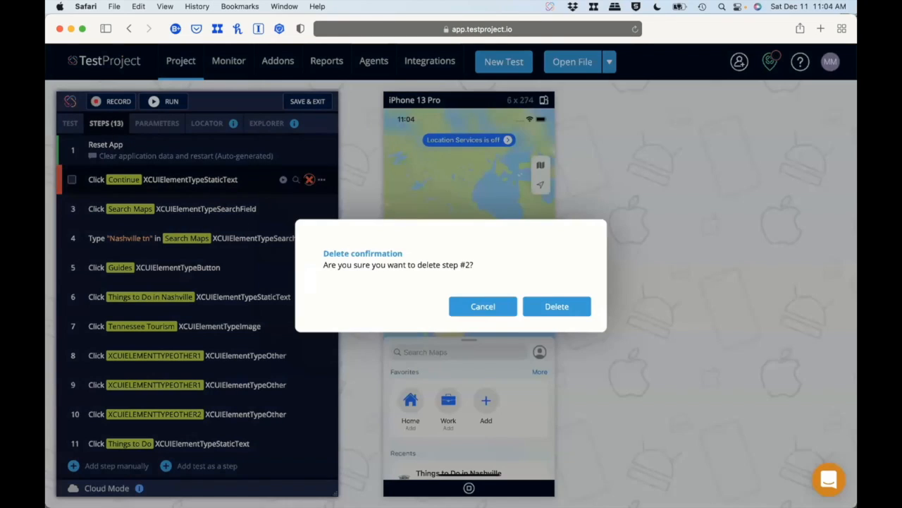
{"action": "left_click", "coordinate": [554, 306]}
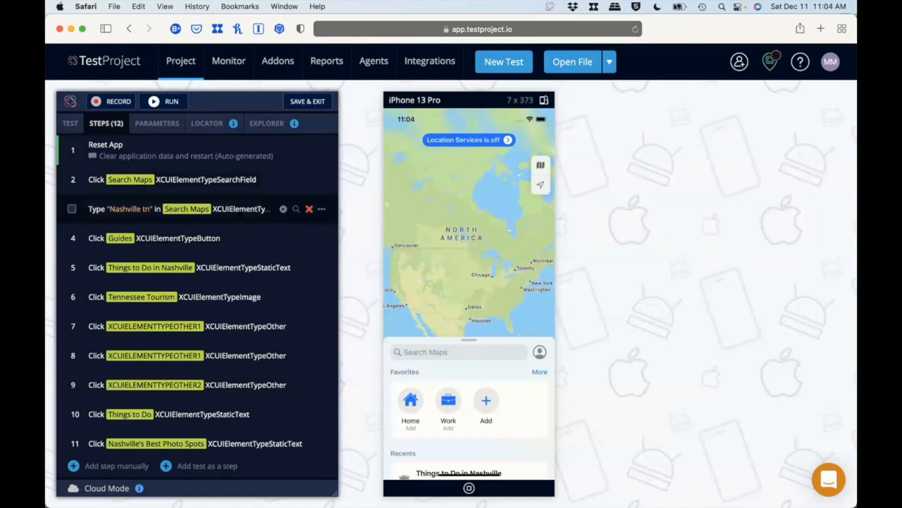
{"action": "left_click", "coordinate": [158, 101]}
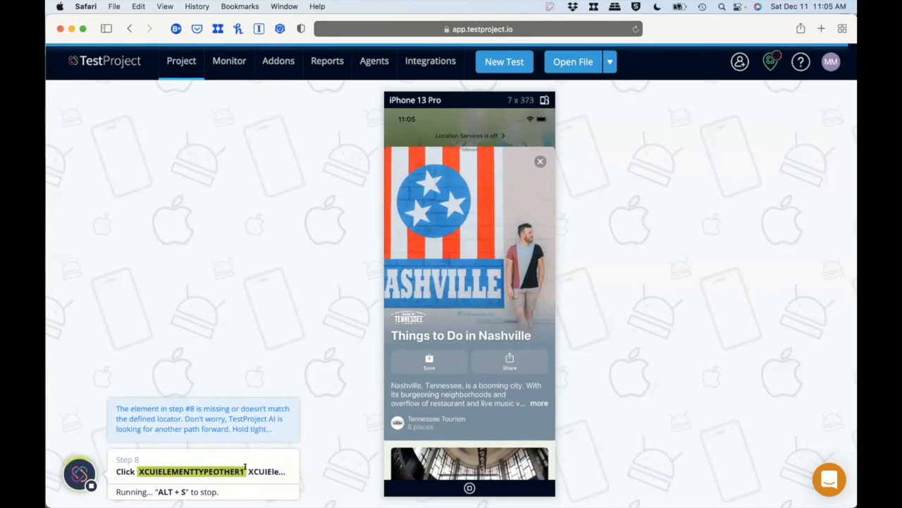
Stop the running Demo iOS test at step 8, and save and exit it.
{"action": "key", "text": "alt+s"}
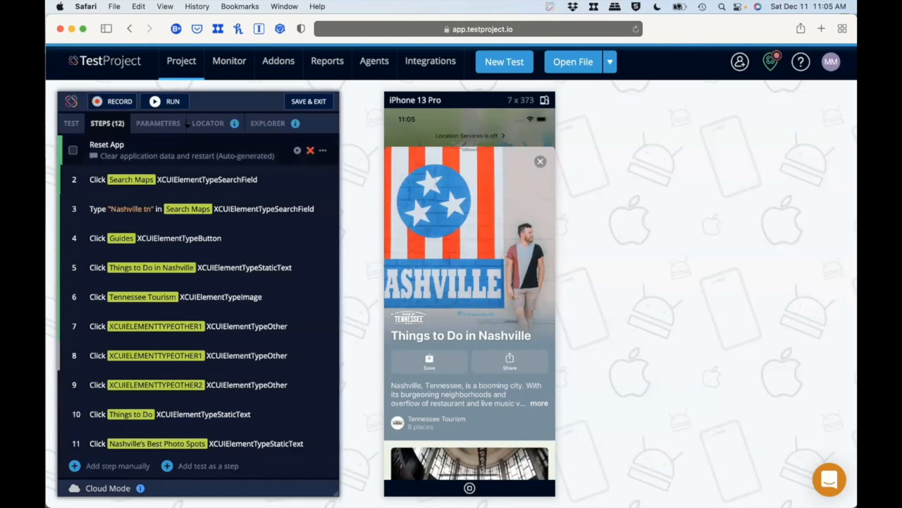
{"action": "left_click", "coordinate": [298, 100]}
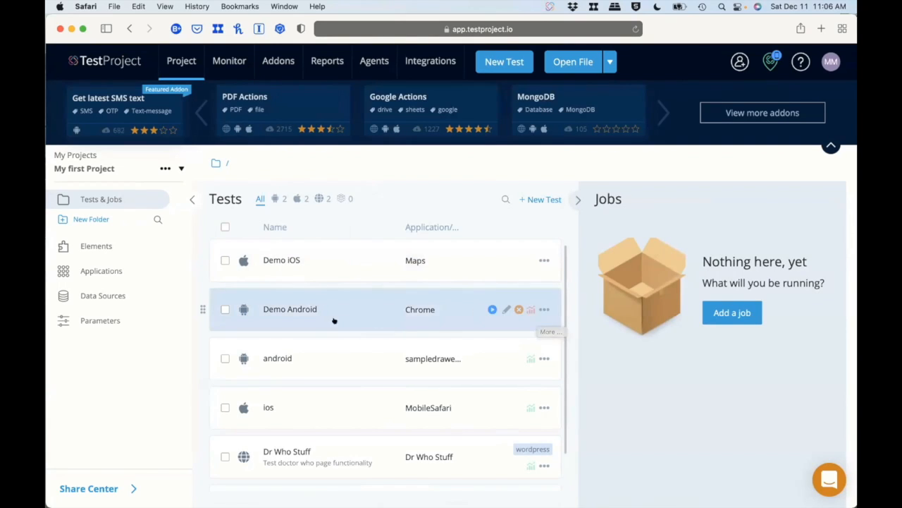
Open the generated code export for the Demo Android test, keeping Java as the language and TestProject OpenSDK as the SDK.
{"action": "left_click", "coordinate": [543, 309]}
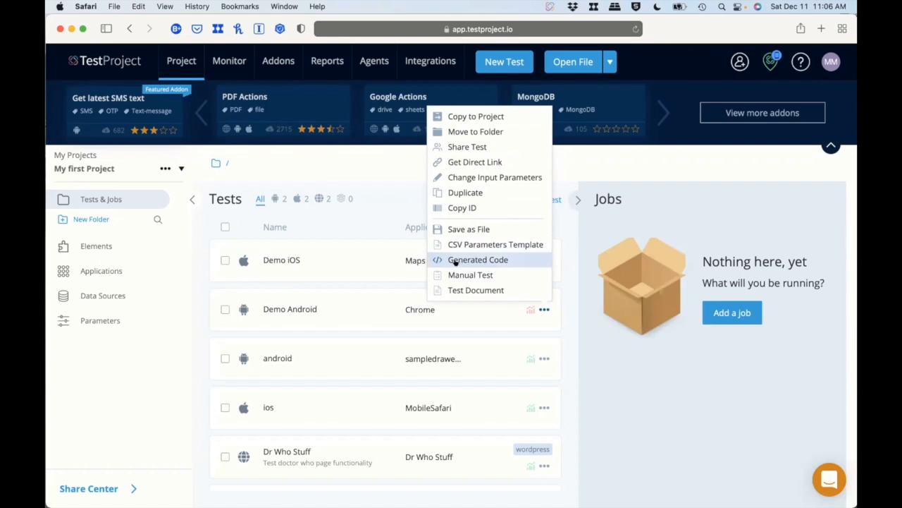
{"action": "left_click", "coordinate": [493, 259]}
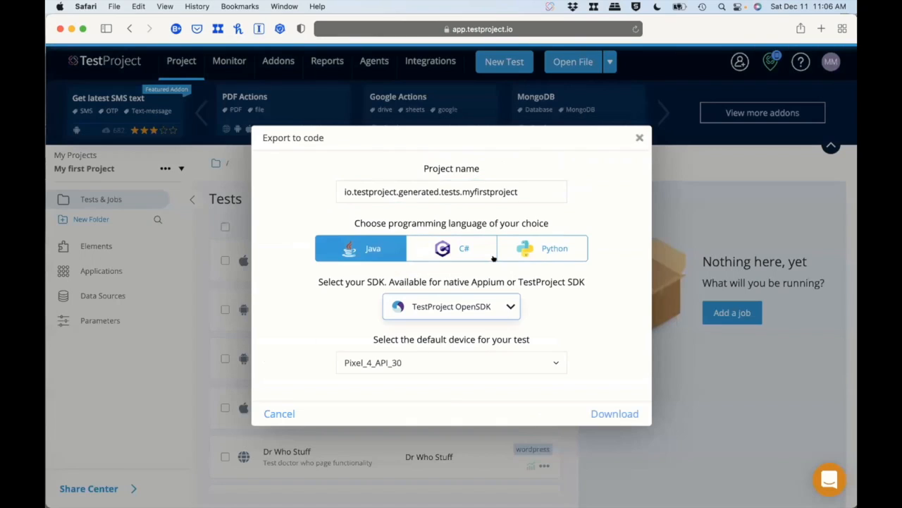
{"action": "left_click", "coordinate": [468, 258]}
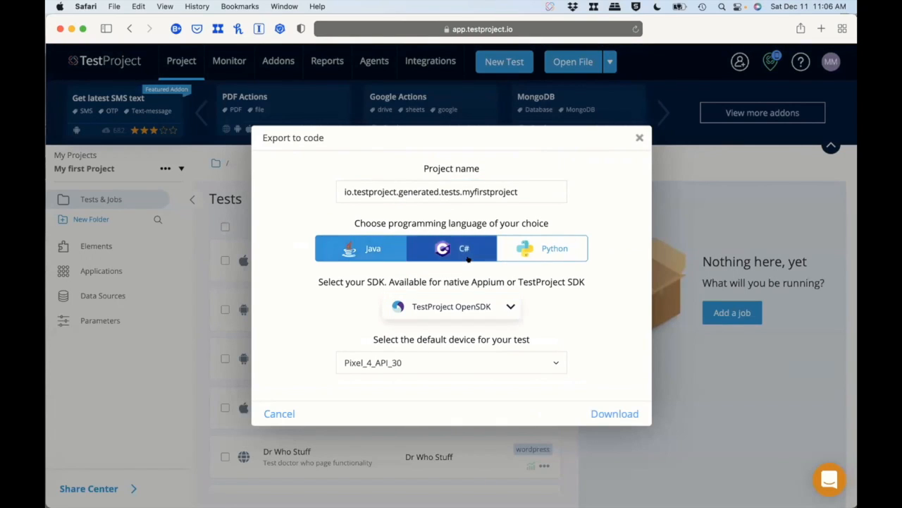
{"action": "left_click", "coordinate": [575, 244]}
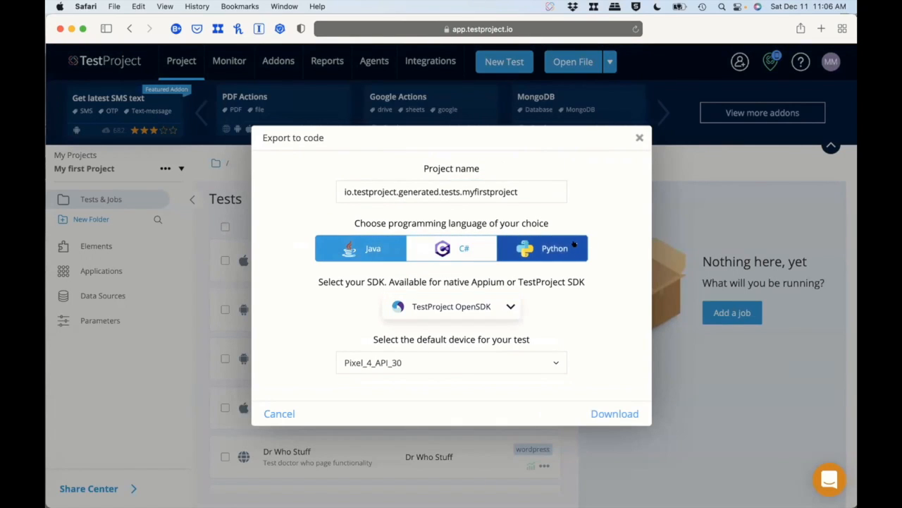
{"action": "left_click", "coordinate": [505, 304]}
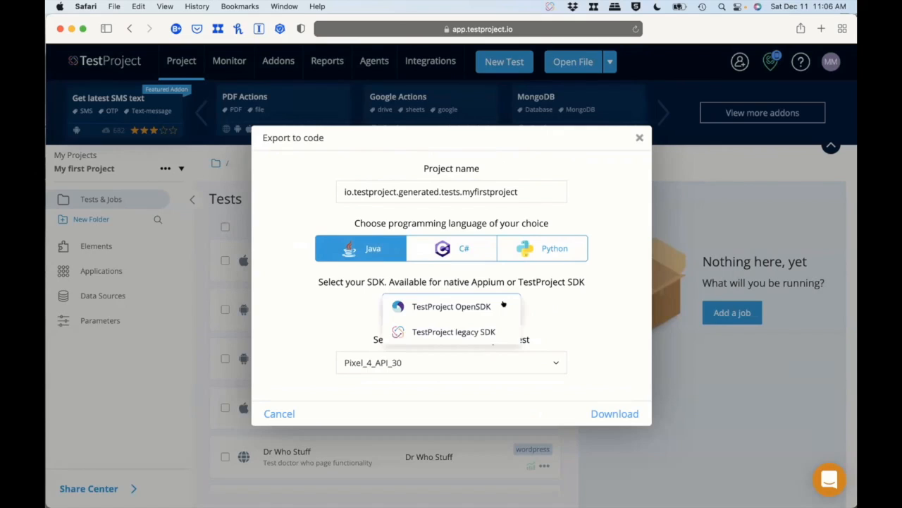
{"action": "left_click", "coordinate": [458, 306]}
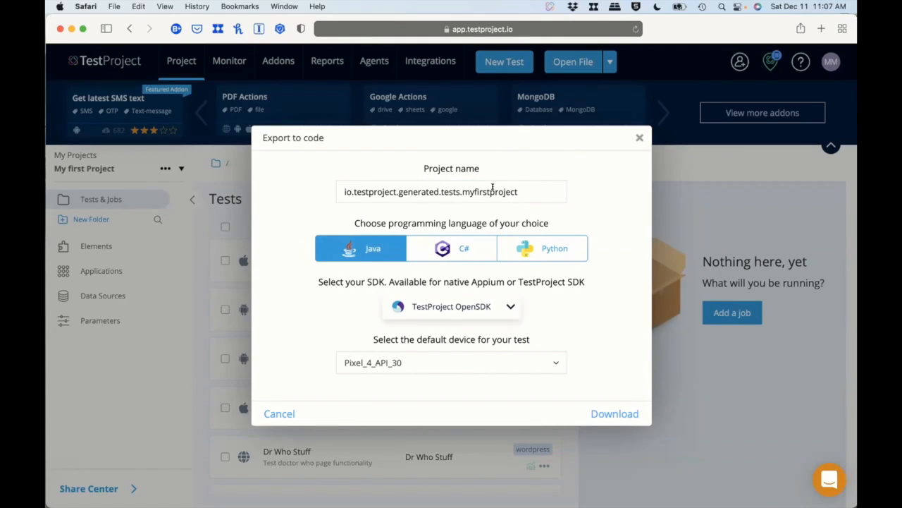
Append "android" to the export's project name and download the generated code, allowing downloads from app.testproject.io.
{"action": "left_click", "coordinate": [524, 186]}
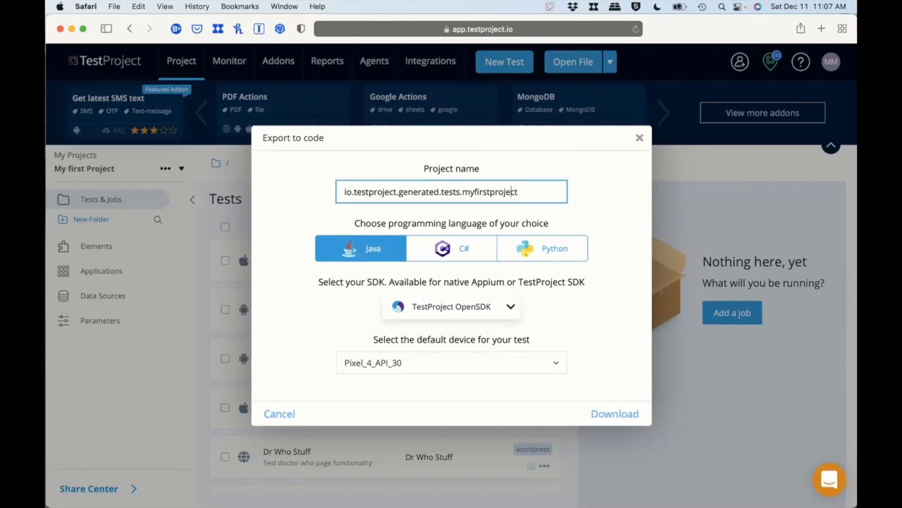
{"action": "type", "text": "Android"}
{"action": "key", "text": "Left"}
{"action": "key", "text": "Left"}
{"action": "key", "text": "Left"}
{"action": "key", "text": "Left"}
{"action": "key", "text": "Left"}
{"action": "key", "text": "Left"}
{"action": "key", "text": "BackSpace"}
{"action": "type", "text": "a"}
{"action": "left_click", "coordinate": [615, 406]}
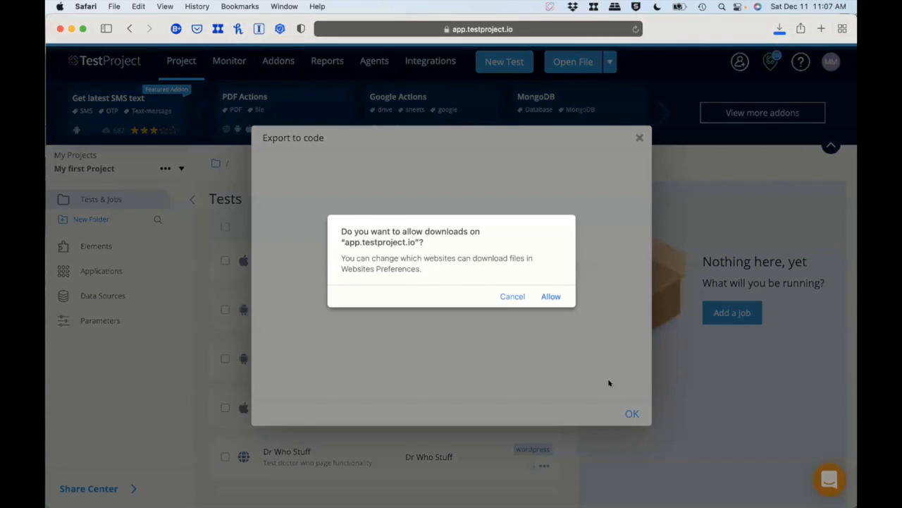
{"action": "left_click", "coordinate": [550, 296]}
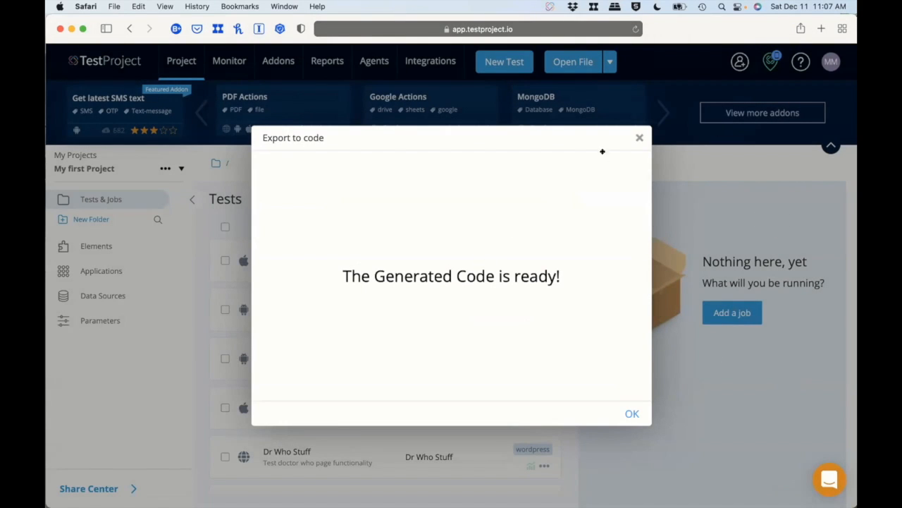
{"action": "left_click", "coordinate": [638, 138]}
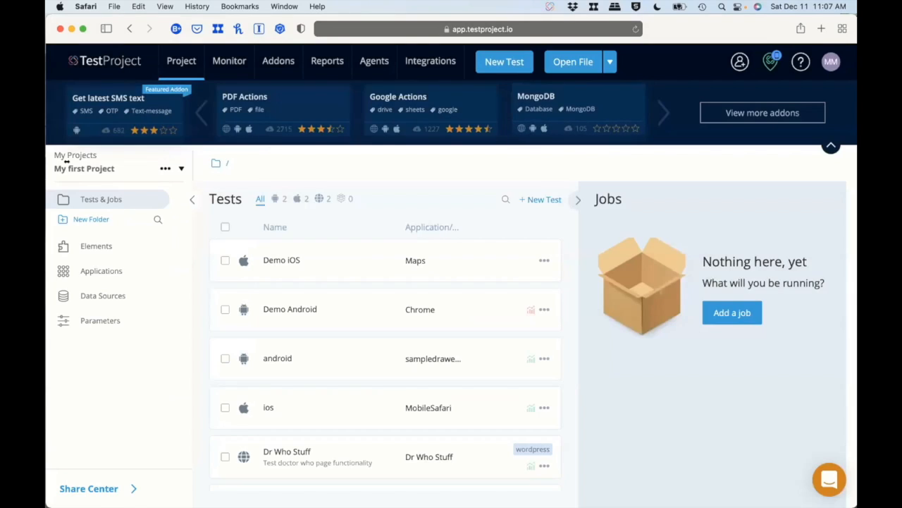
Switch to Finder and put My_first_Project-Demo_Android-2021_12_11_17_07.zip from Downloads into the appium folder under development.
{"action": "key", "text": "ctrl+Up"}
{"action": "left_click", "coordinate": [79, 488]}
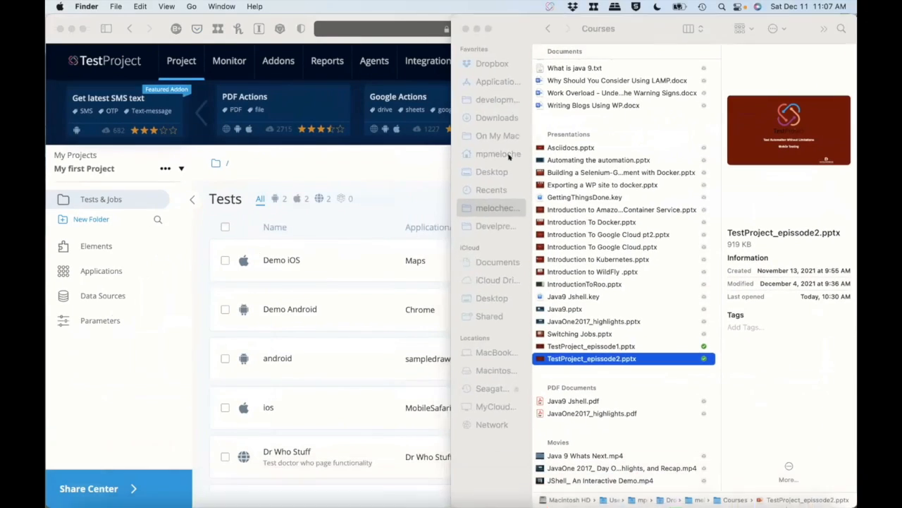
{"action": "left_click", "coordinate": [494, 117]}
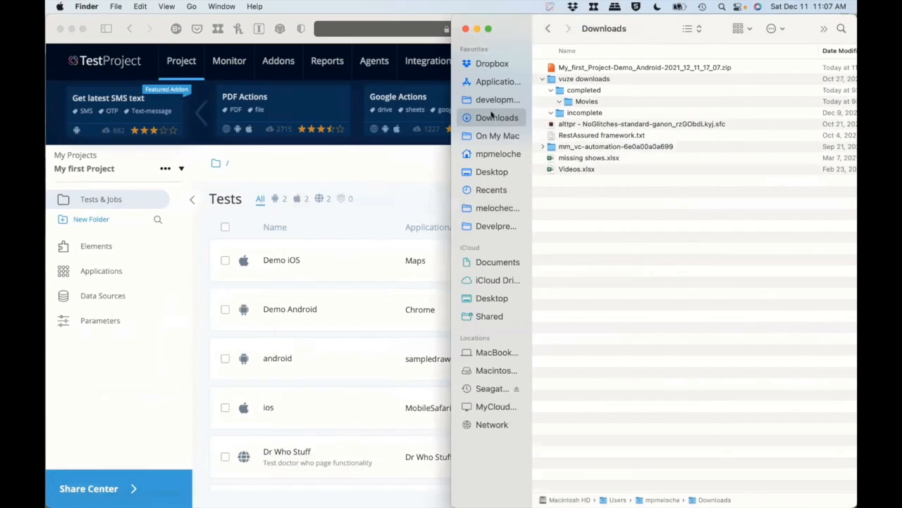
{"action": "left_click", "coordinate": [604, 67]}
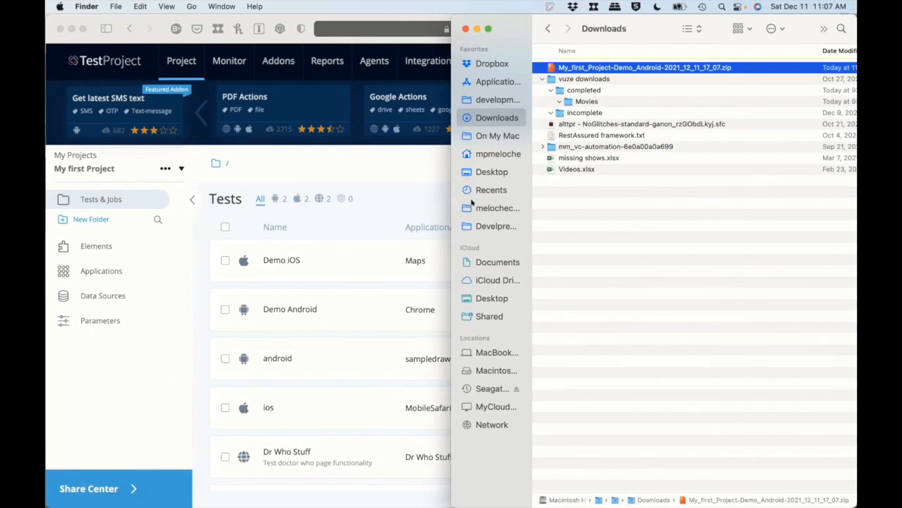
{"action": "left_click", "coordinate": [494, 225]}
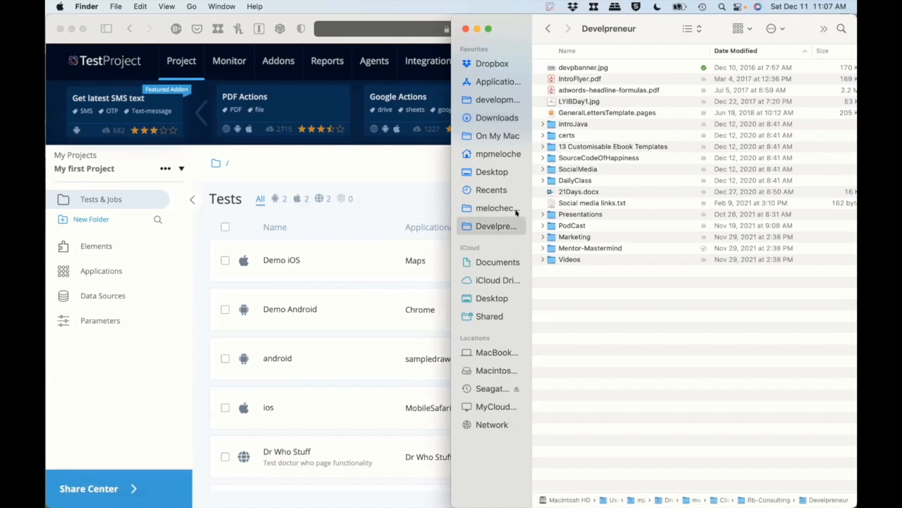
{"action": "left_click", "coordinate": [494, 100]}
{"action": "left_click", "coordinate": [542, 124]}
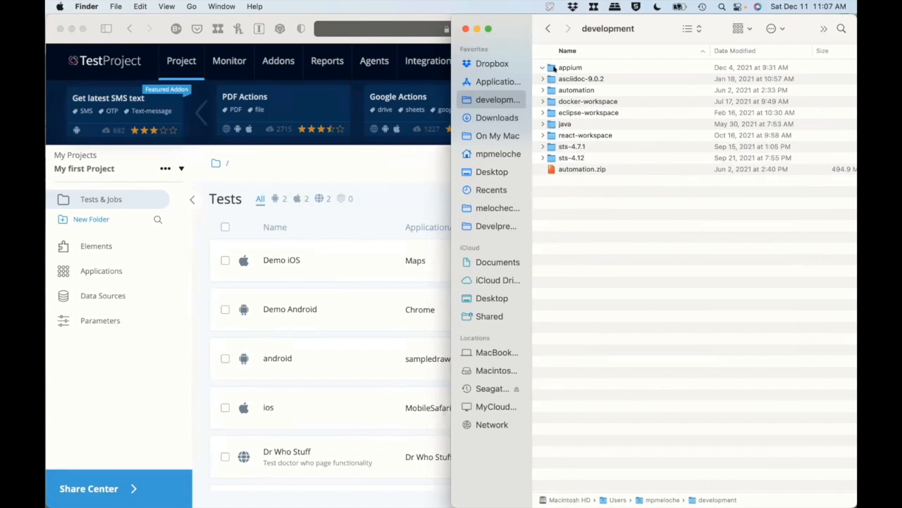
{"action": "double_click", "coordinate": [548, 67]}
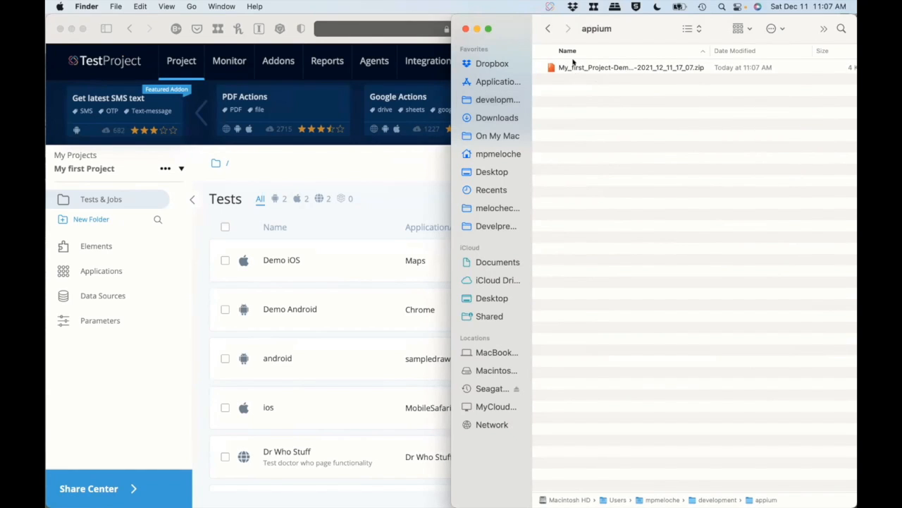
Extract the Demo Android zip inside the appium folder and check the contents of the extracted project folder.
{"action": "right_click", "coordinate": [571, 65]}
{"action": "left_click", "coordinate": [545, 94]}
{"action": "left_click", "coordinate": [549, 68]}
{"action": "double_click", "coordinate": [550, 68]}
{"action": "left_click", "coordinate": [542, 67]}
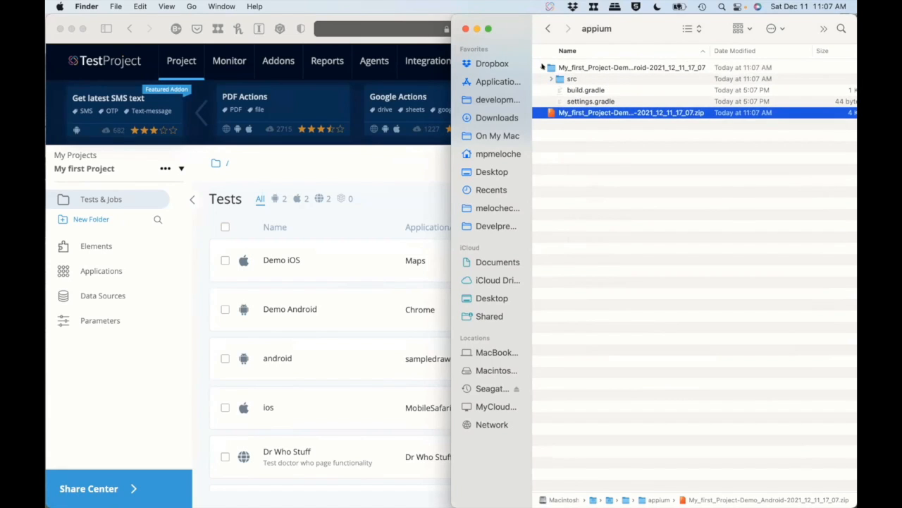
{"action": "left_click", "coordinate": [542, 67]}
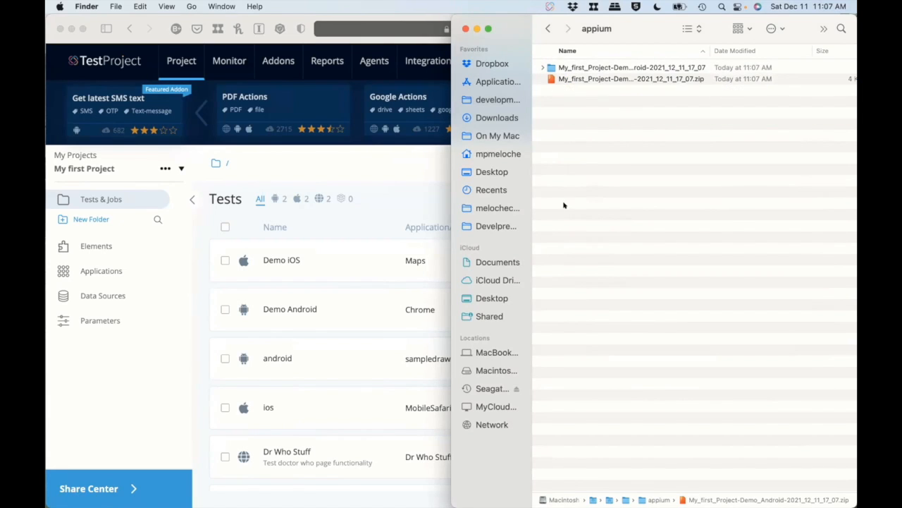
Switch to SpringToolSuite4 and start a project import with the Projects from Folder or Archive wizard.
{"action": "mouse_move", "coordinate": [438, 499]}
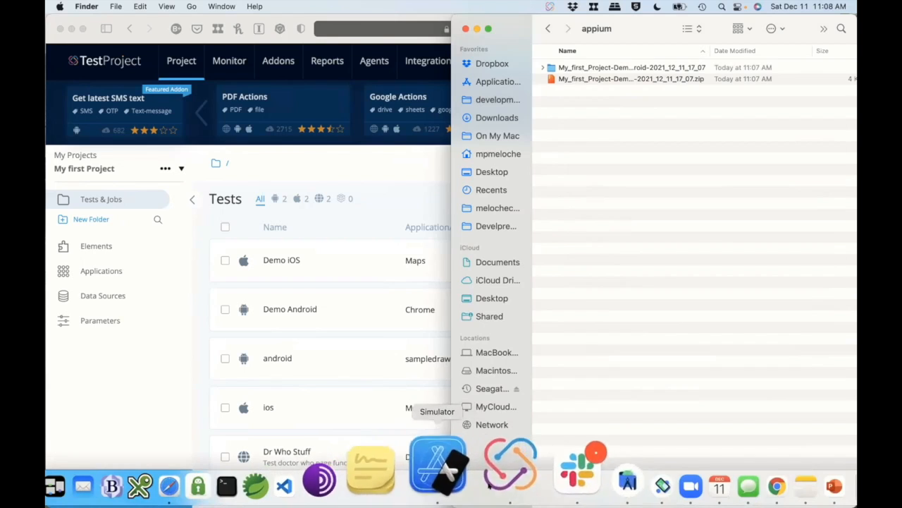
{"action": "left_click", "coordinate": [517, 481]}
{"action": "left_click", "coordinate": [346, 478]}
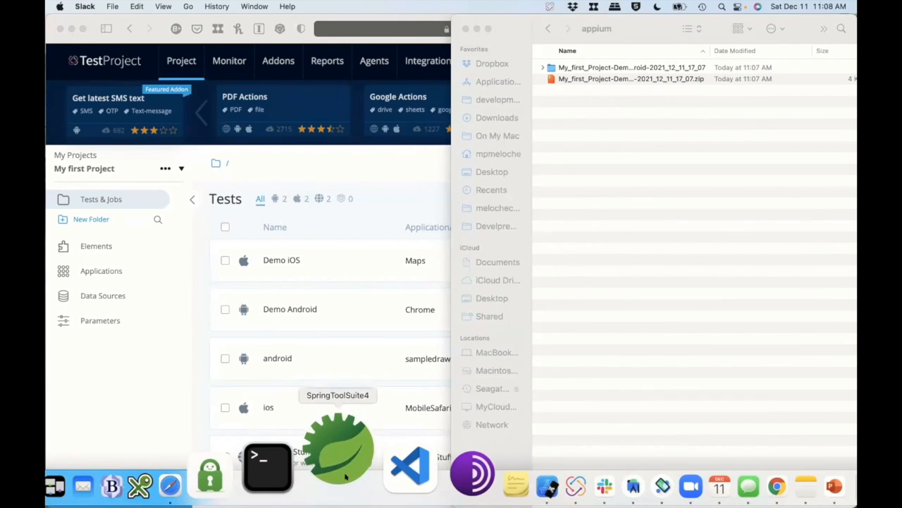
{"action": "left_click", "coordinate": [102, 140]}
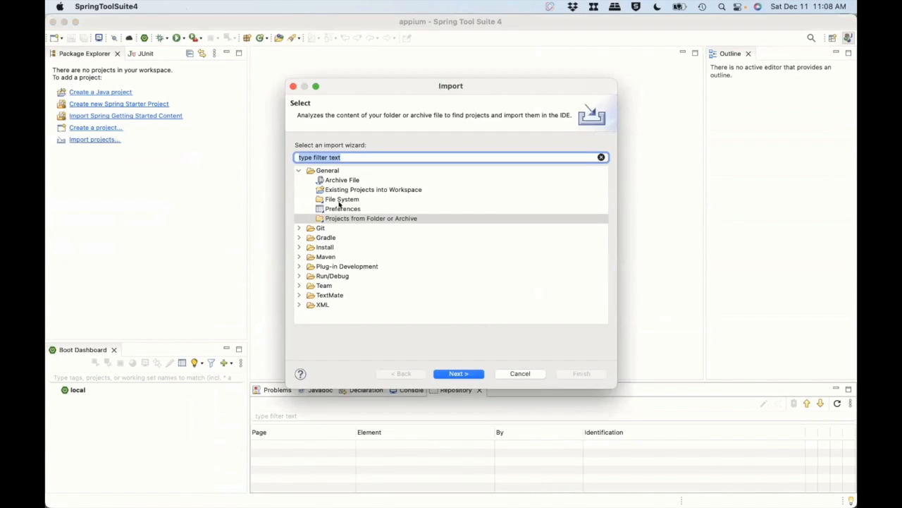
{"action": "left_click", "coordinate": [363, 217]}
{"action": "left_click", "coordinate": [464, 369]}
Import the My_first_Project-Demo_Android-2021_12_11_17_07 folder from appium and expand the imported project.
{"action": "left_click", "coordinate": [665, 147]}
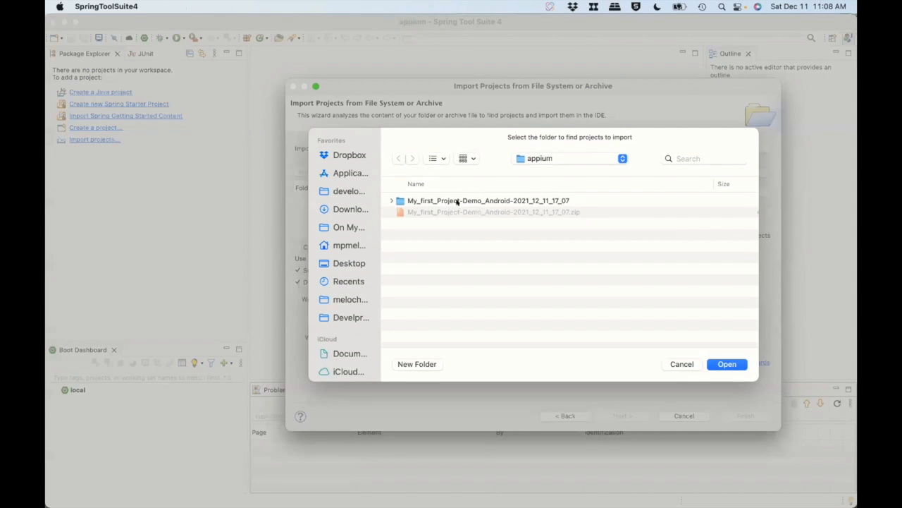
{"action": "left_click", "coordinate": [460, 200]}
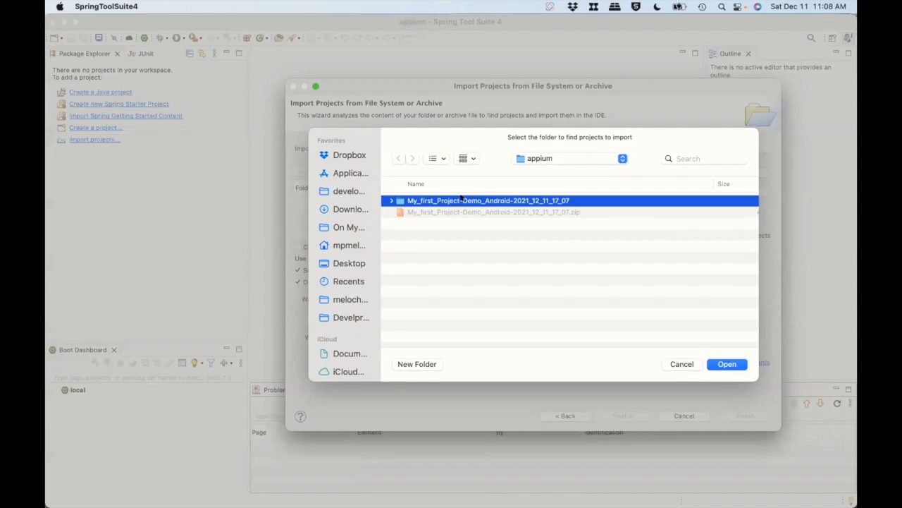
{"action": "left_click", "coordinate": [719, 365]}
{"action": "left_click", "coordinate": [742, 417]}
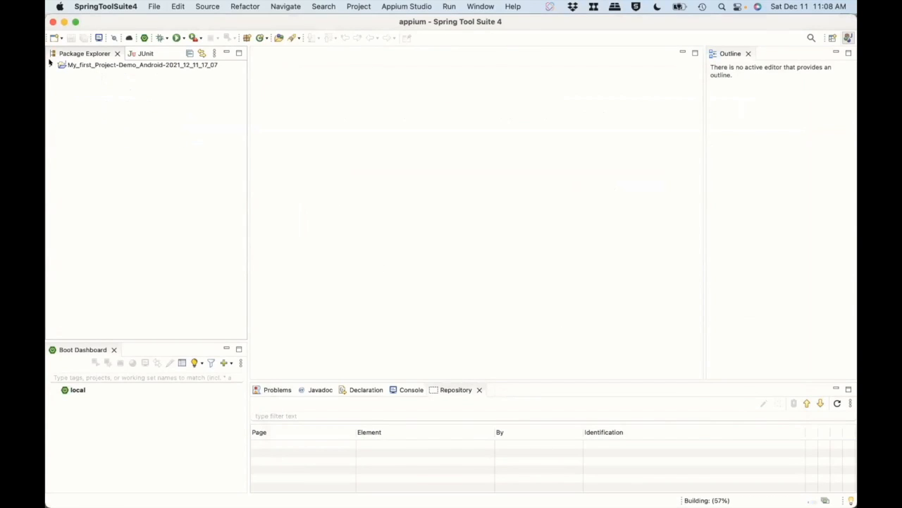
{"action": "left_click", "coordinate": [50, 64]}
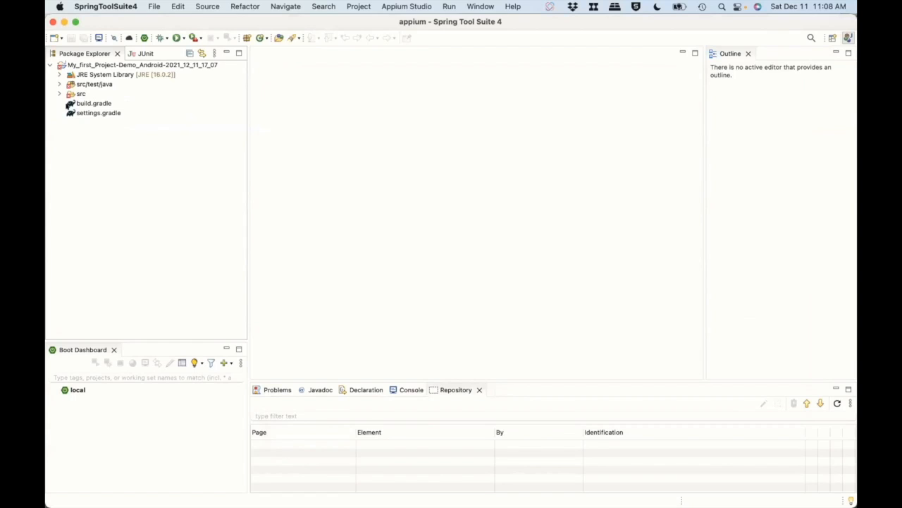
Convert the imported Demo Android project to a Maven project, creating the POM with the default group ID, artifact ID and 0.0.1-SNAPSHOT version.
{"action": "left_click", "coordinate": [128, 62]}
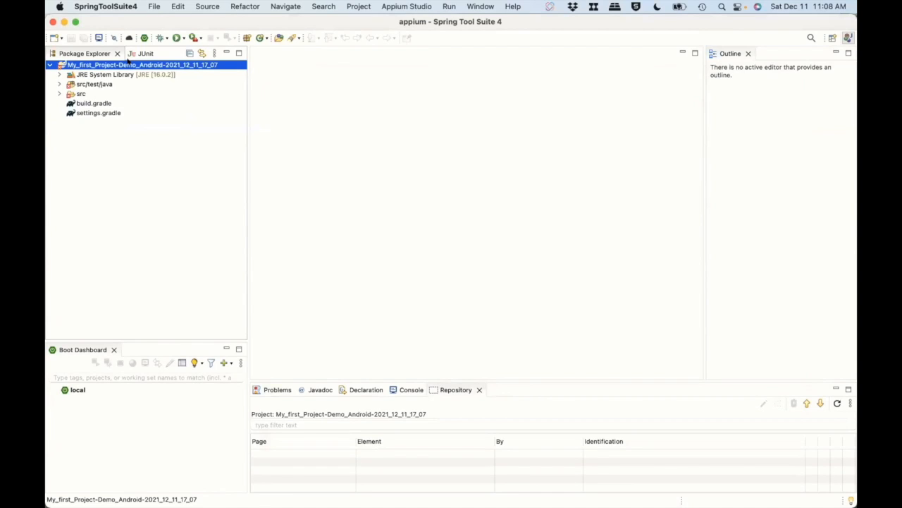
{"action": "right_click", "coordinate": [129, 63]}
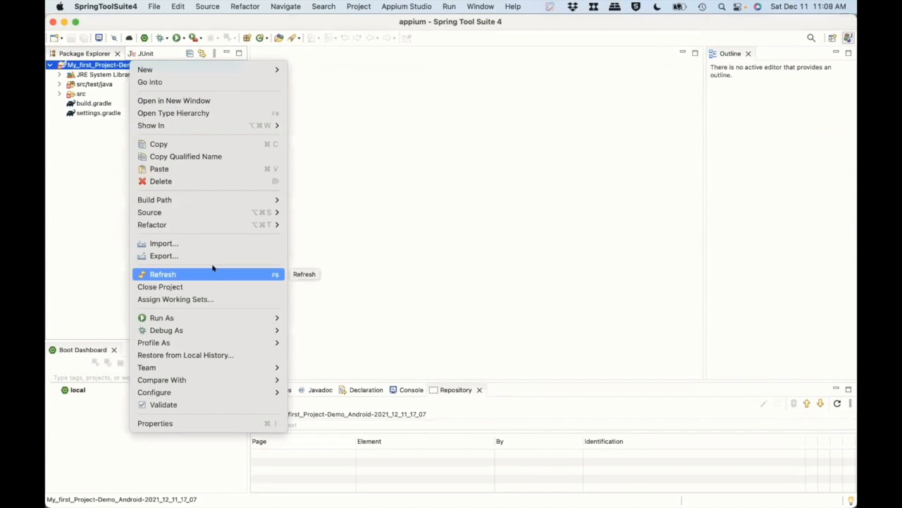
{"action": "mouse_move", "coordinate": [239, 386]}
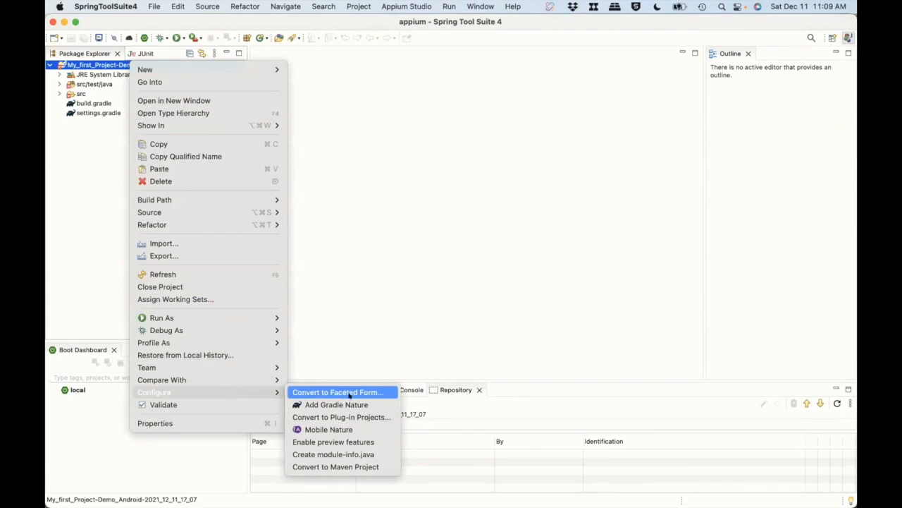
{"action": "left_click", "coordinate": [355, 465]}
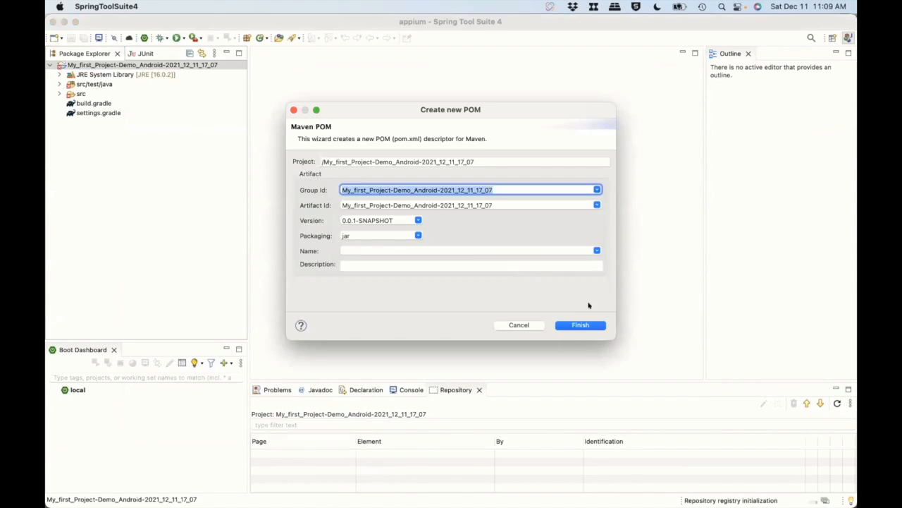
{"action": "left_click", "coordinate": [574, 325]}
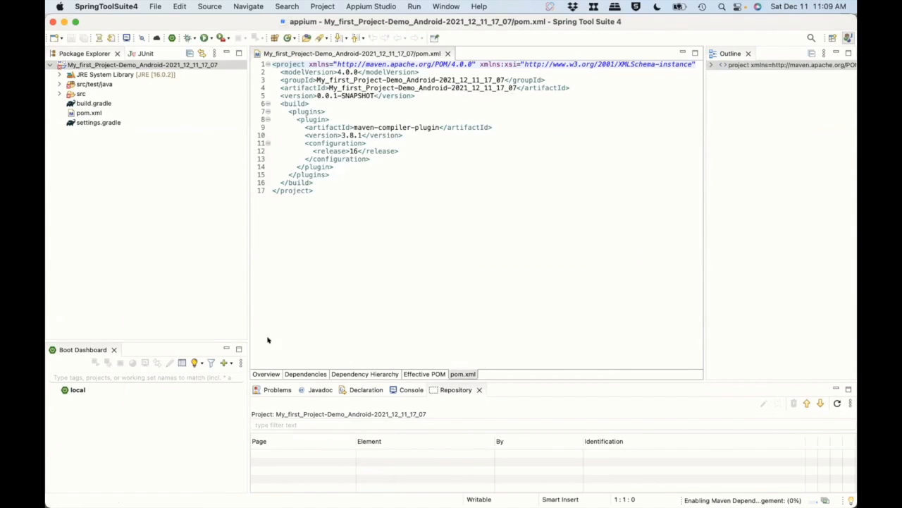
Switch to PowerPoint and copy the artifact ID selenium-java from the Java Maven Dependencies table.
{"action": "mouse_move", "coordinate": [413, 493]}
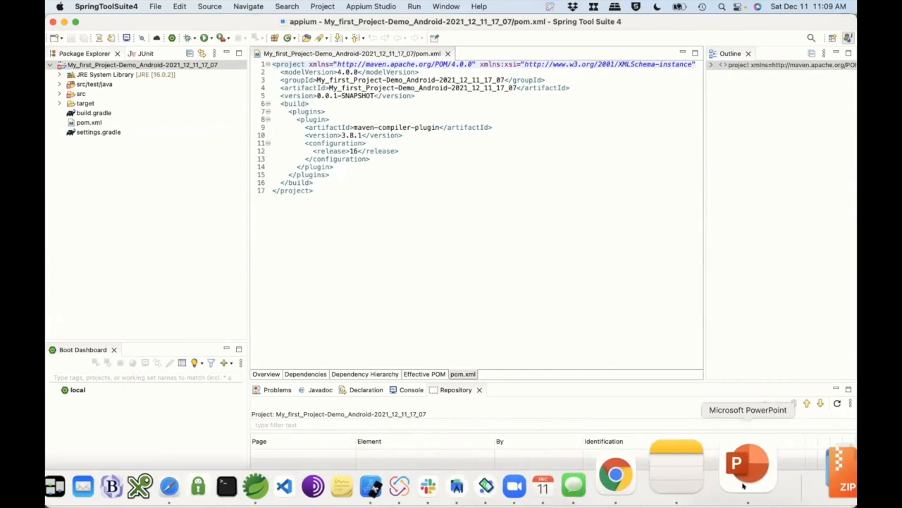
{"action": "left_click", "coordinate": [744, 469]}
{"action": "left_click_drag", "start_coordinate": [533, 258], "coordinate": [466, 256]}
{"action": "key", "text": "super+c"}
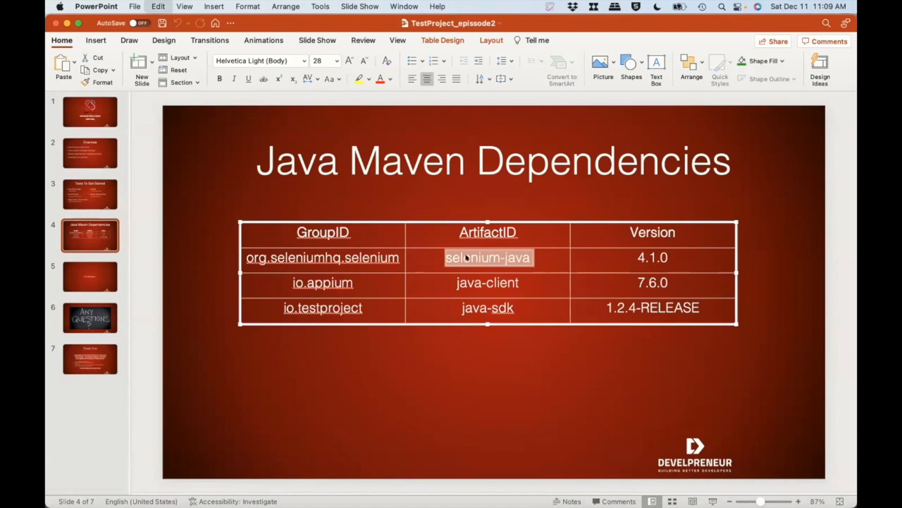
Switch to Safari, search mvnrepository.com for selenium-java in a new window, and copy the Maven dependency of Selenium Java 4.1.0.
{"action": "key", "text": "super+Tab"}
{"action": "key", "text": "super+Tab"}
{"action": "key", "text": "super+Tab"}
{"action": "key", "text": "super+Tab"}
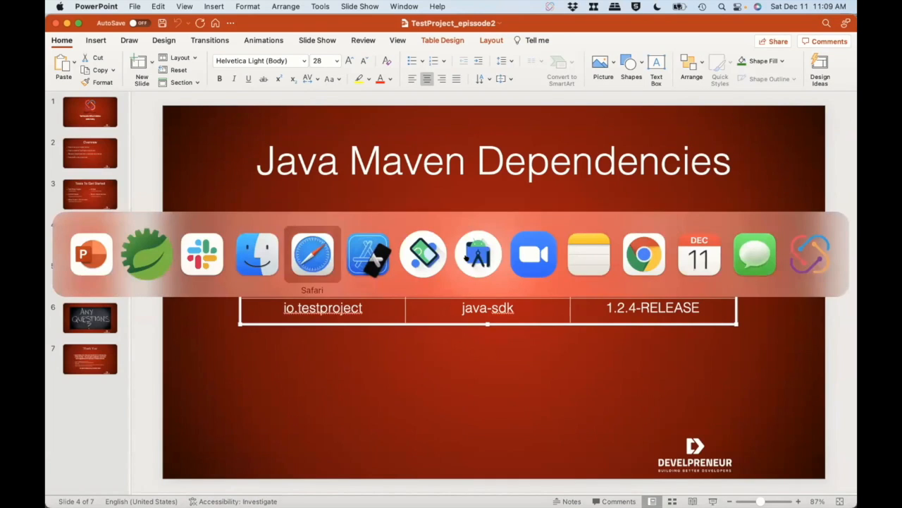
{"action": "key", "text": "super+n"}
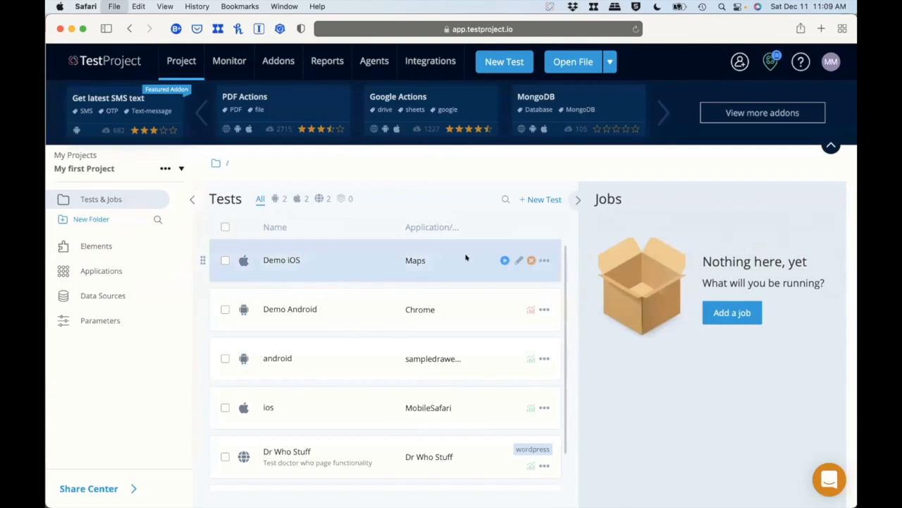
{"action": "type", "text": "mvnrepository.com"}
{"action": "key", "text": "Return"}
{"action": "key", "text": "super+v"}
{"action": "key", "text": "Return"}
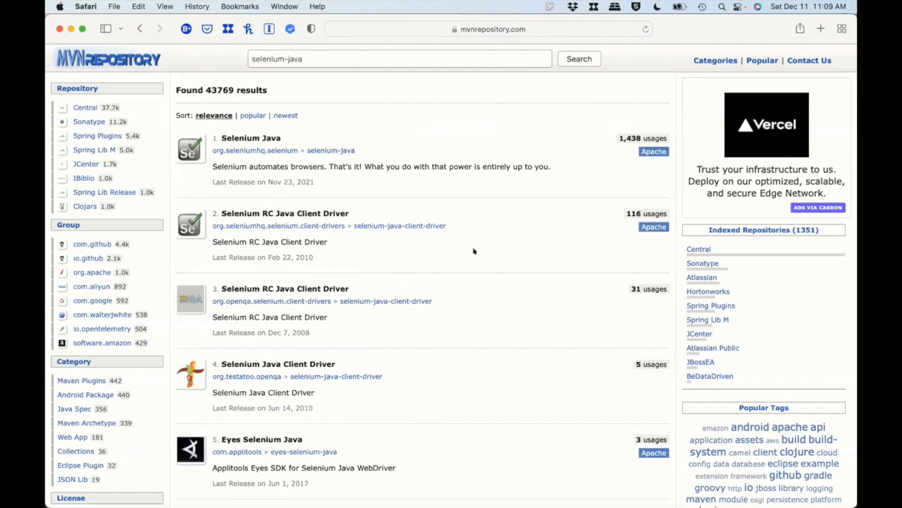
{"action": "left_click", "coordinate": [328, 149]}
{"action": "left_click", "coordinate": [231, 263]}
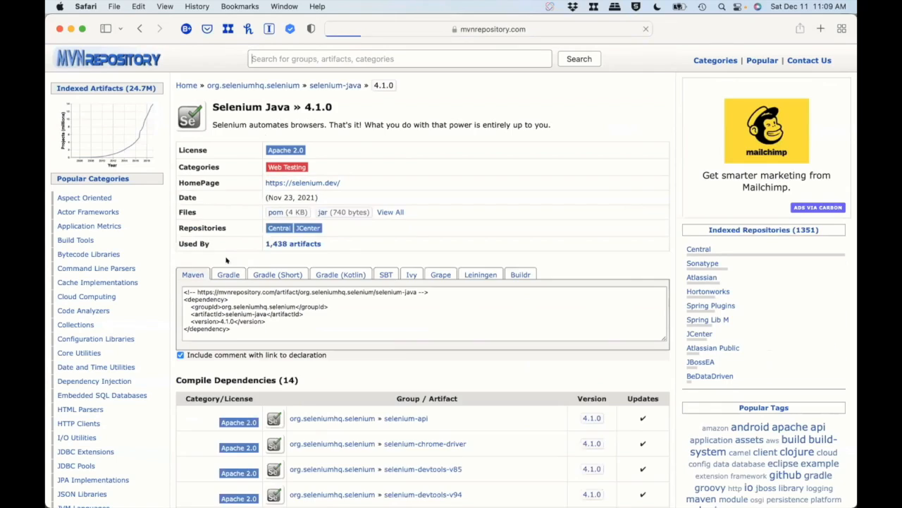
Switch to SpringToolSuite4 and add an empty dependencies element above the build section of pom.xml.
{"action": "key", "text": "super+Tab"}
{"action": "left_click", "coordinate": [300, 104]}
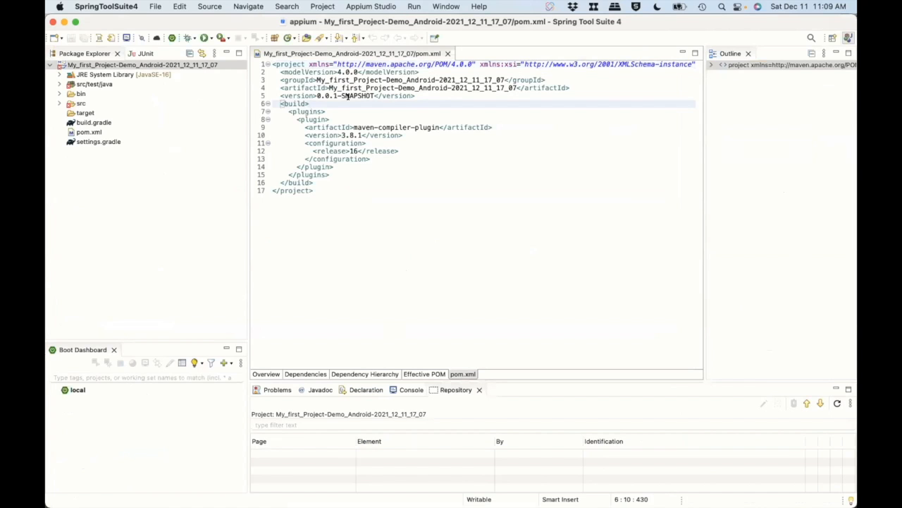
{"action": "key", "text": "Left"}
{"action": "key", "text": "Left"}
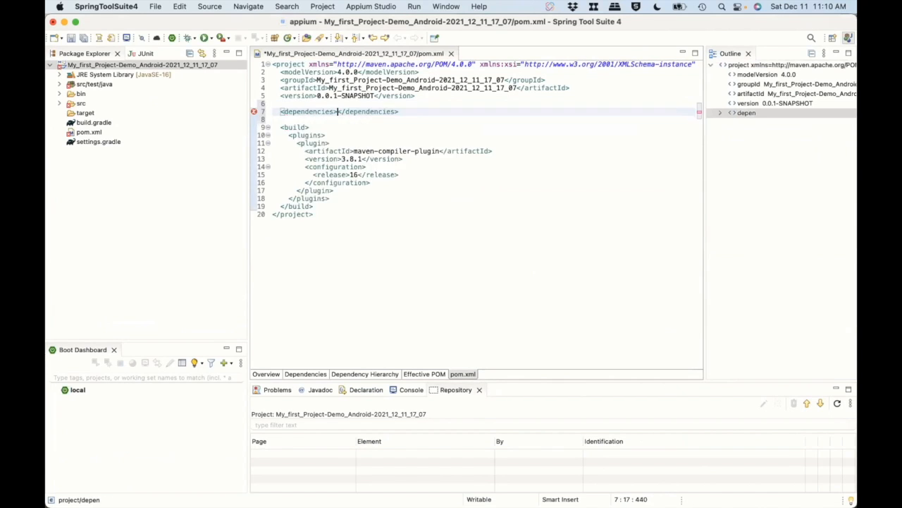
{"action": "key", "text": "Return"}
{"action": "key", "text": "Return"}
{"action": "key", "text": "Return"}
{"action": "key", "text": "Return"}
{"action": "key", "text": "Up"}
{"action": "key", "text": "Up"}
{"action": "key", "text": "Up"}
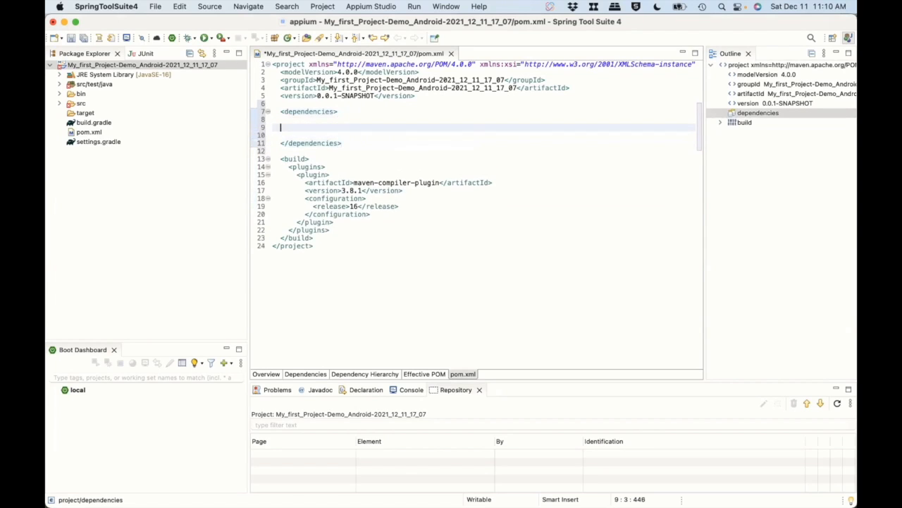
Paste the selenium-java 4.1.0 dependency into the dependencies element, then format and save pom.xml.
{"action": "key", "text": "super+v"}
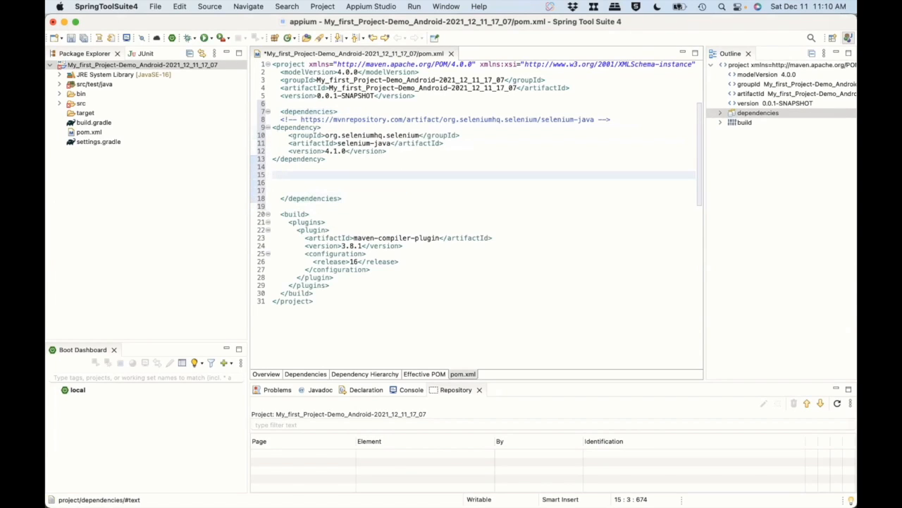
{"action": "key", "text": "super+shift+f"}
{"action": "key", "text": "super+s"}
Switch to PowerPoint and copy the artifact ID java-client from the dependencies table.
{"action": "key", "text": "super+Tab"}
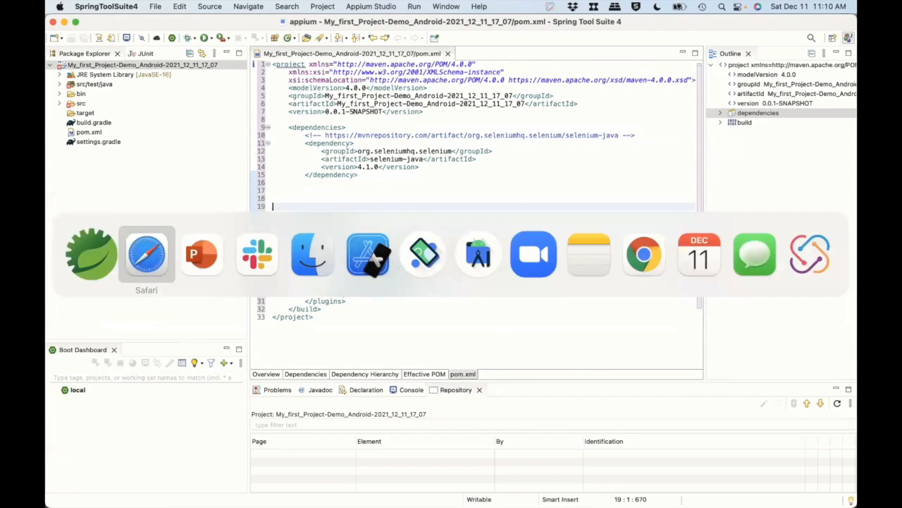
{"action": "key", "text": "super+Tab"}
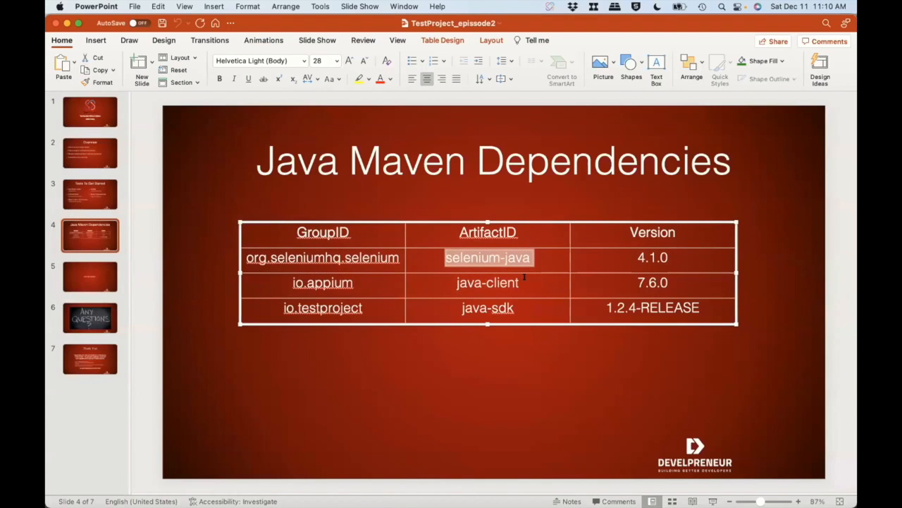
{"action": "triple_click", "coordinate": [493, 278]}
{"action": "key", "text": "super+c"}
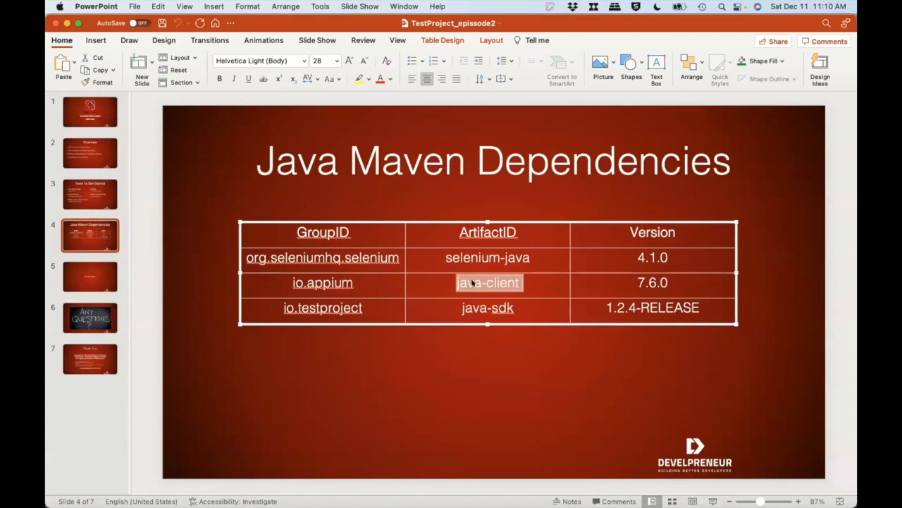
Switch to Safari, find the io.appium java-client on mvnrepository.com, and copy the Maven dependency of version 7.6.0.
{"action": "key", "text": "super+Tab"}
{"action": "left_click", "coordinate": [270, 149]}
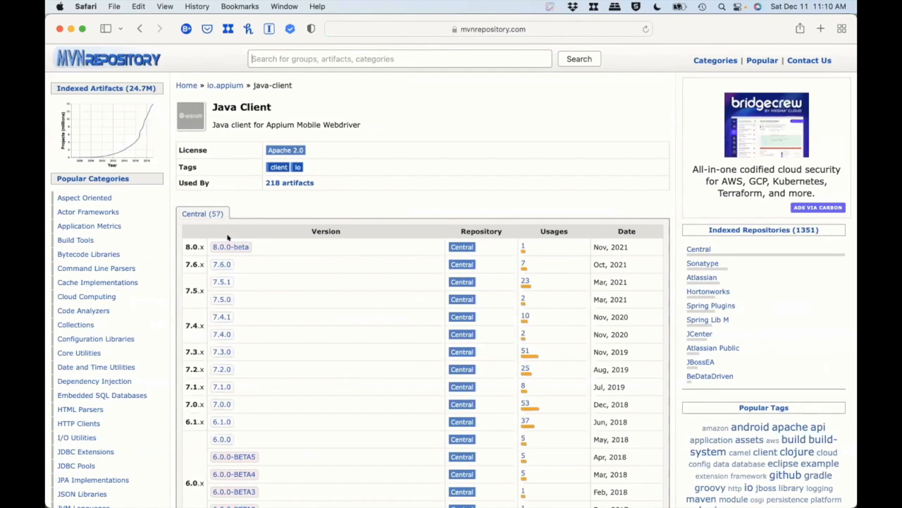
{"action": "left_click", "coordinate": [222, 264]}
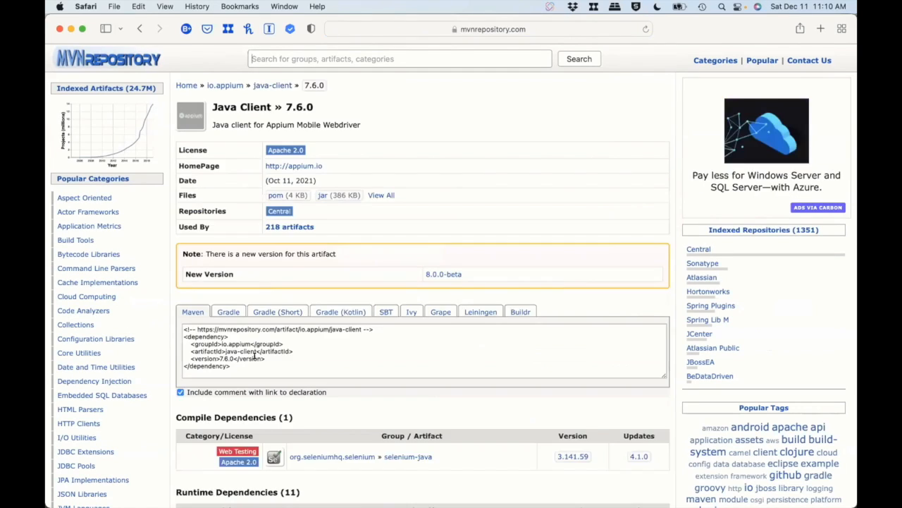
{"action": "left_click", "coordinate": [255, 356]}
Switch to SpringToolSuite4 and paste the java-client 7.6.0 dependency below the selenium-java dependency in pom.xml.
{"action": "key", "text": "super+Tab"}
{"action": "key", "text": "super+Tab"}
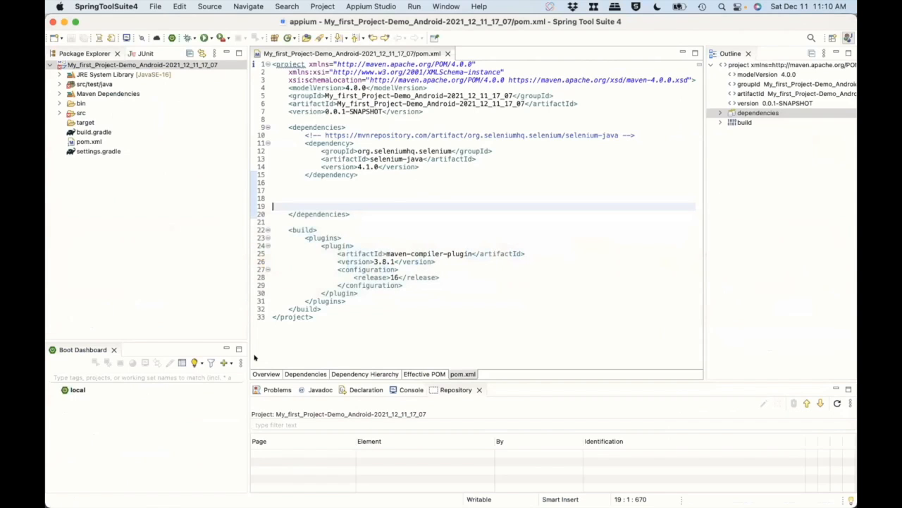
{"action": "left_click", "coordinate": [312, 183]}
{"action": "key", "text": "super+v"}
Switch to PowerPoint and copy the group ID io.testproject from the java-sdk row of the dependencies table.
{"action": "key", "text": "super+Tab"}
{"action": "key", "text": "super+Tab"}
{"action": "left_click", "coordinate": [525, 304]}
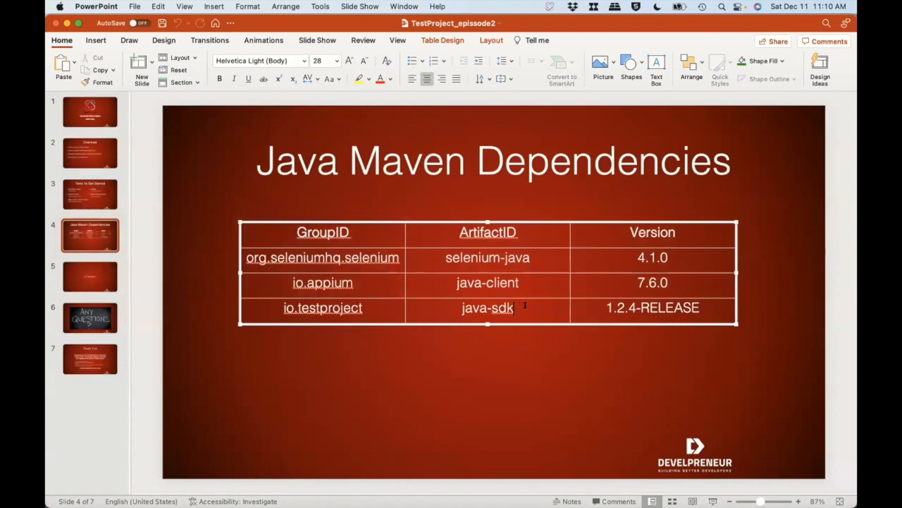
{"action": "left_click_drag", "start_coordinate": [519, 309], "coordinate": [475, 306]}
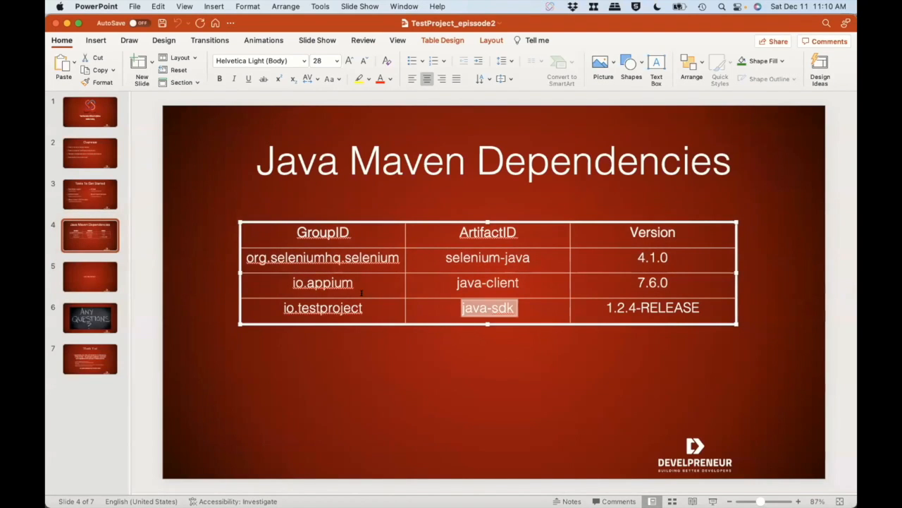
{"action": "left_click_drag", "start_coordinate": [365, 308], "coordinate": [283, 301]}
{"action": "key", "text": "super+c"}
Switch to Safari, search mvnrepository.com for io.testproject, and open version 1.2.4-RELEASE of the TestProject SDK.
{"action": "key", "text": "super+Tab"}
{"action": "key", "text": "super+Tab"}
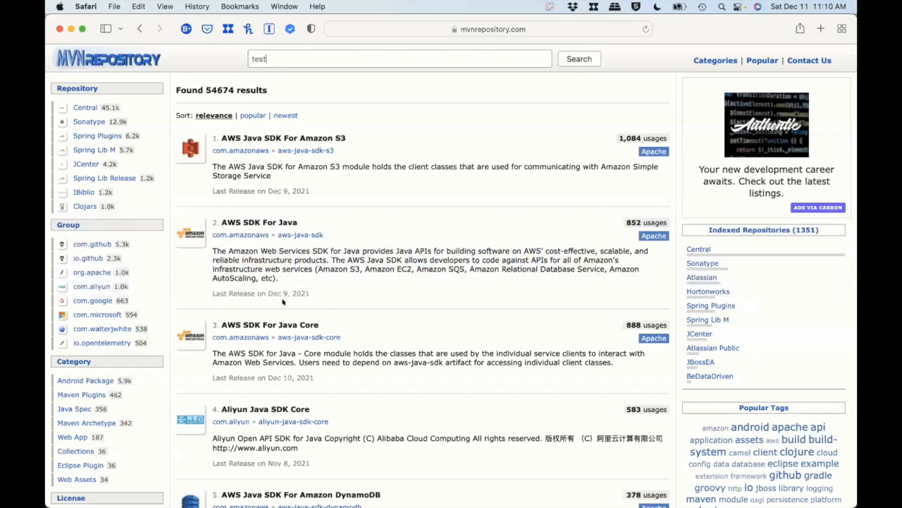
{"action": "key", "text": "super+a"}
{"action": "key", "text": "super+v"}
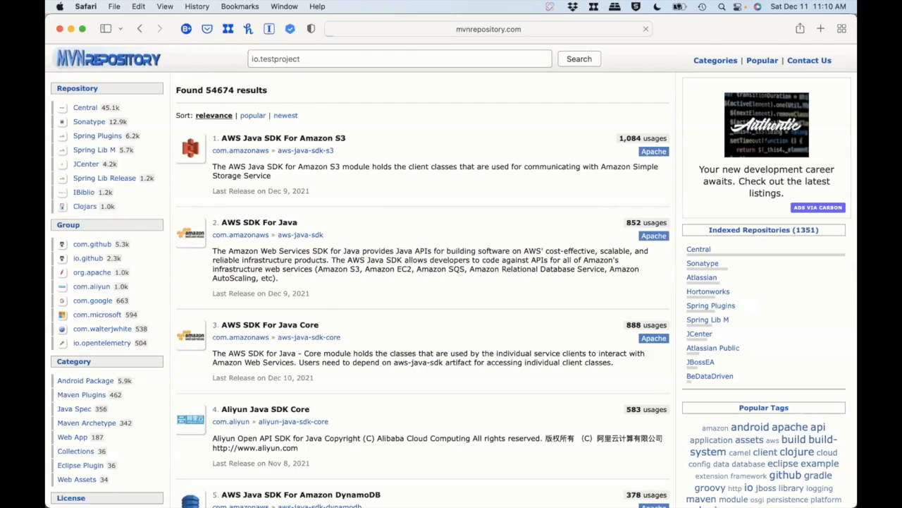
{"action": "key", "text": "Return"}
{"action": "left_click", "coordinate": [289, 150]}
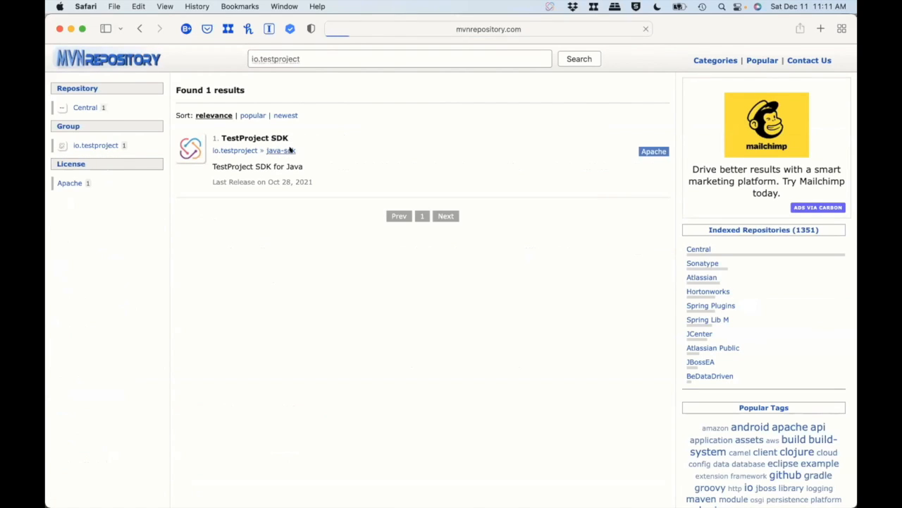
{"action": "left_click", "coordinate": [247, 230]}
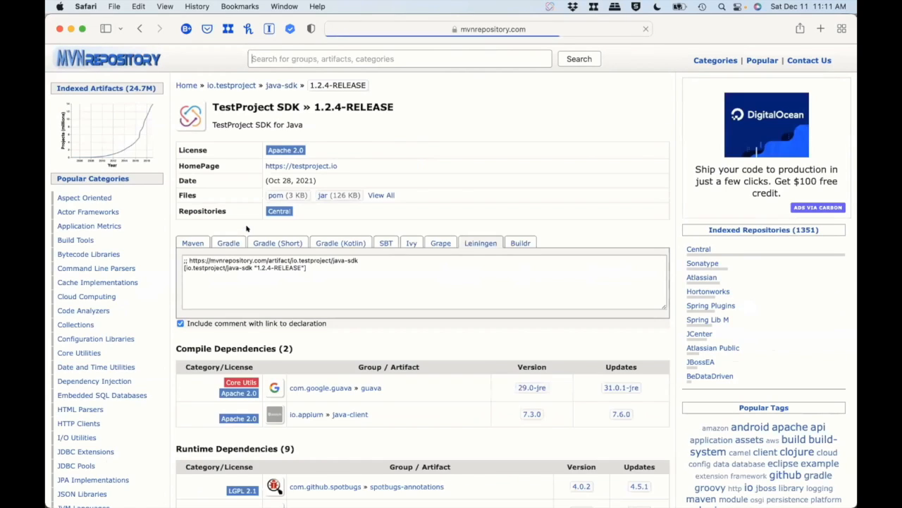
Show the TestProject SDK dependency in Maven format and copy it.
{"action": "left_click", "coordinate": [256, 275]}
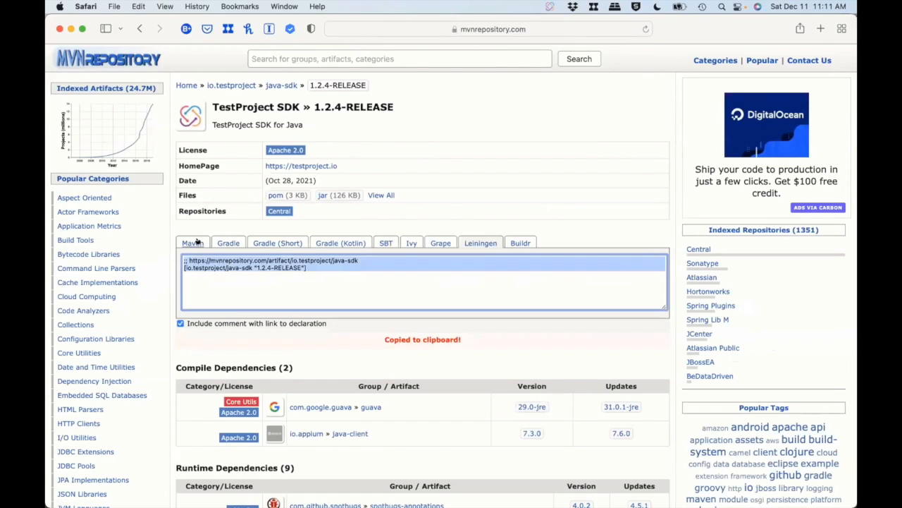
{"action": "left_click", "coordinate": [195, 243]}
{"action": "left_click", "coordinate": [339, 262]}
Switch to SpringToolSuite4, paste the java-sdk 1.2.4-RELEASE dependency below java-client in pom.xml, and expand the src/test/java folder.
{"action": "key", "text": "super+Tab"}
{"action": "key", "text": "super+v"}
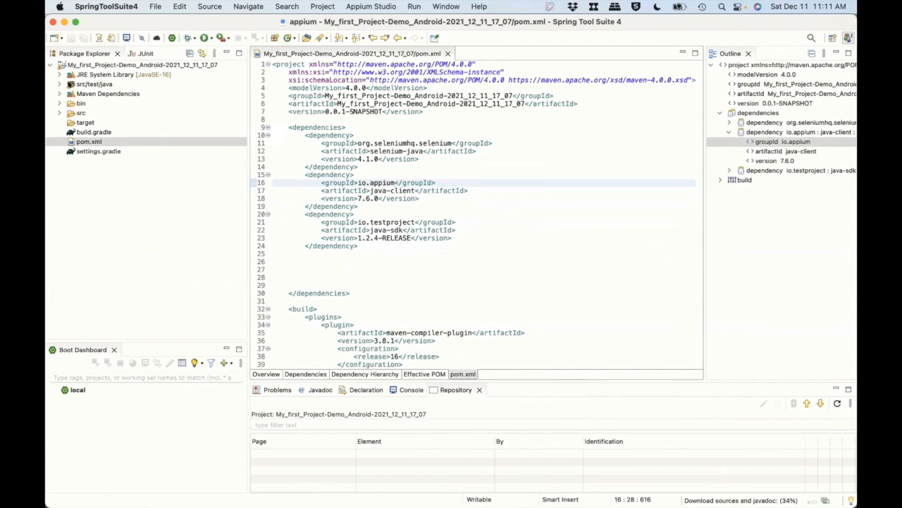
{"action": "left_click", "coordinate": [59, 84]}
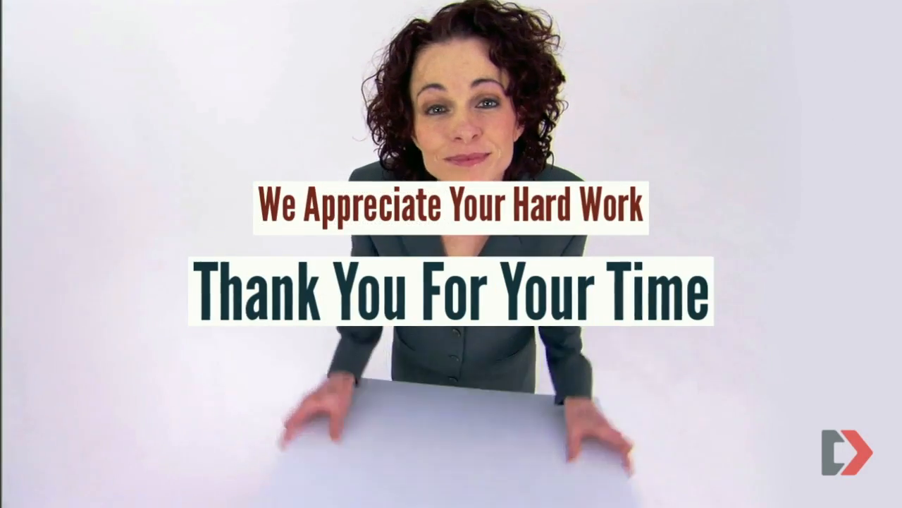